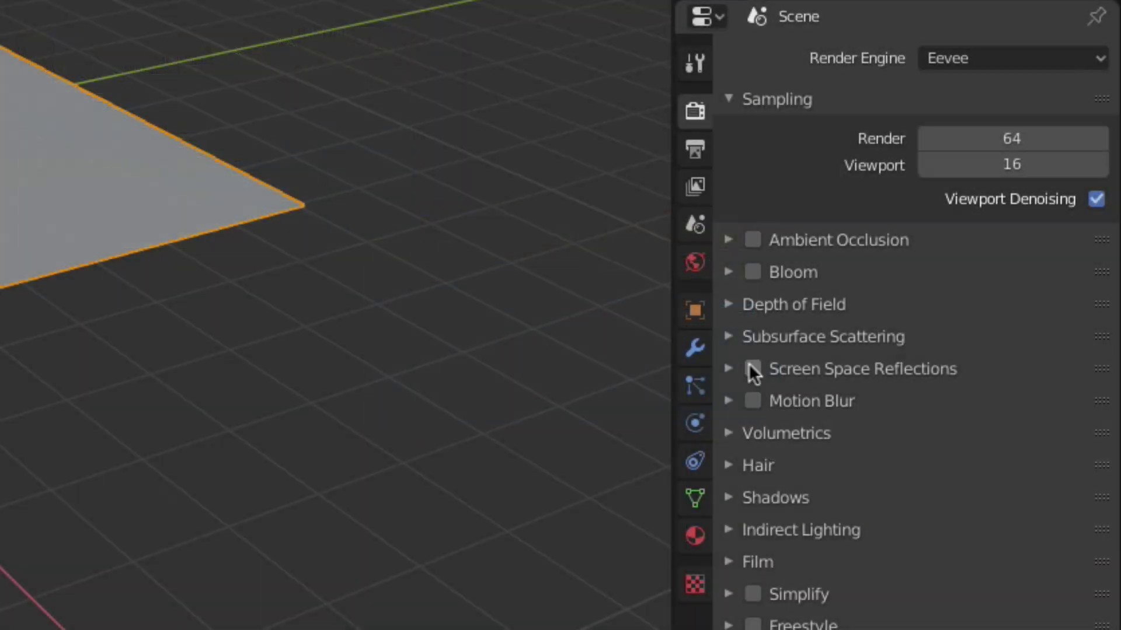
Enable Screen Space Reflections in Eevee with its Refraction option checked
left_click(753, 369)
left_click(728, 368)
left_click(1071, 408)
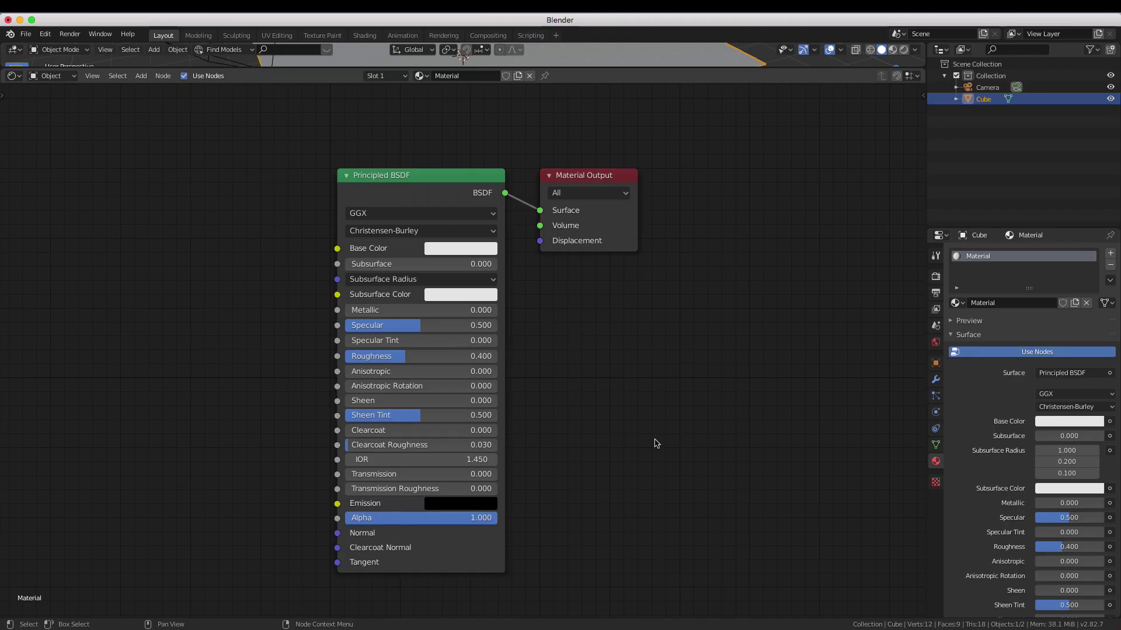
Add a Geometry input node to the cube's material
key("shift+a")
left_click(701, 485)
left_click(613, 377)
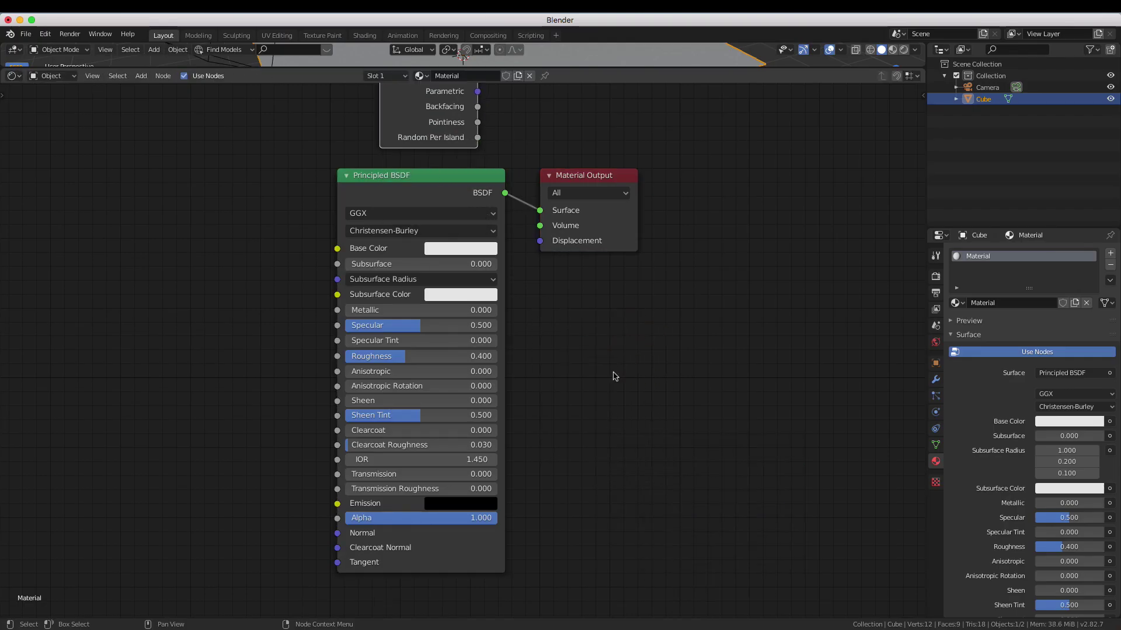
Lower the Principled BSDF Roughness to 0.245 and spread out the BSDF and Material Output nodes
scroll(613, 376, "down", 2)
left_click_drag(444, 411, 420, 411)
left_click_drag(408, 266, 236, 275)
left_click_drag(557, 269, 668, 265)
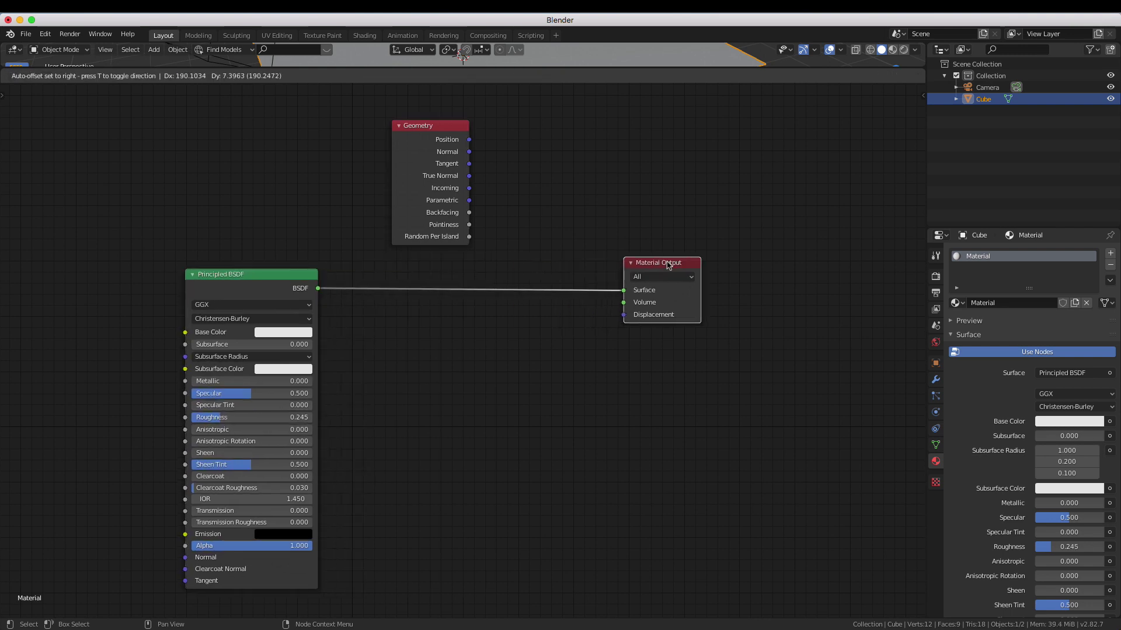
left_click(266, 128)
Add an Invert node and insert a Mix Shader between the Principled BSDF and Material Output
left_click(141, 76)
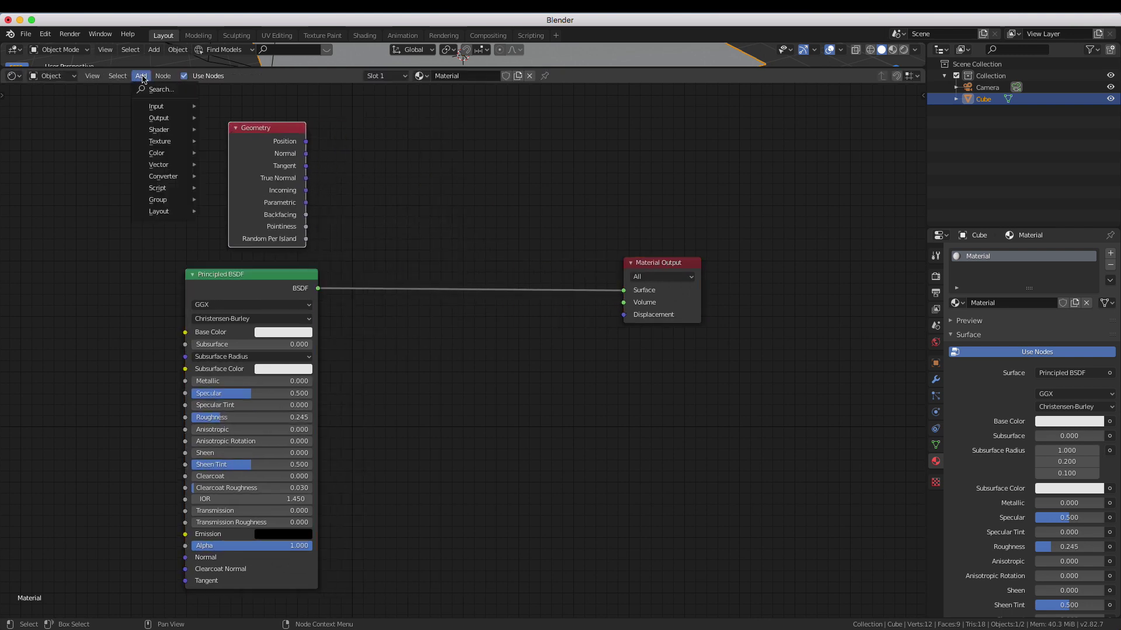
mouse_move(164, 153)
left_click(225, 188)
left_click(392, 178)
left_click(141, 76)
left_click(239, 216)
left_click(494, 262)
Feed a Transparent BSDF into the Mix Shader and wire Backfacing through Invert into its Fac
key("shift+a")
type("trans")
key("Return")
left_click(420, 356)
left_click_drag(459, 366, 490, 316)
left_click_drag(305, 215, 391, 220)
left_click_drag(469, 194, 546, 268)
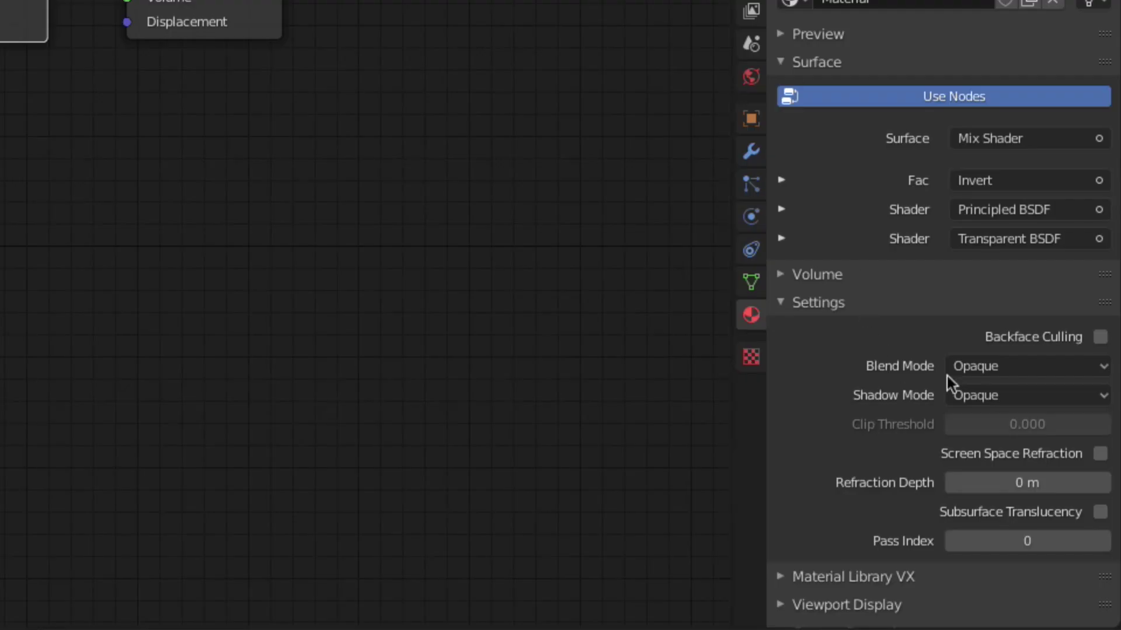
Set the material's Blend Mode to Alpha Hashed
left_click(986, 367)
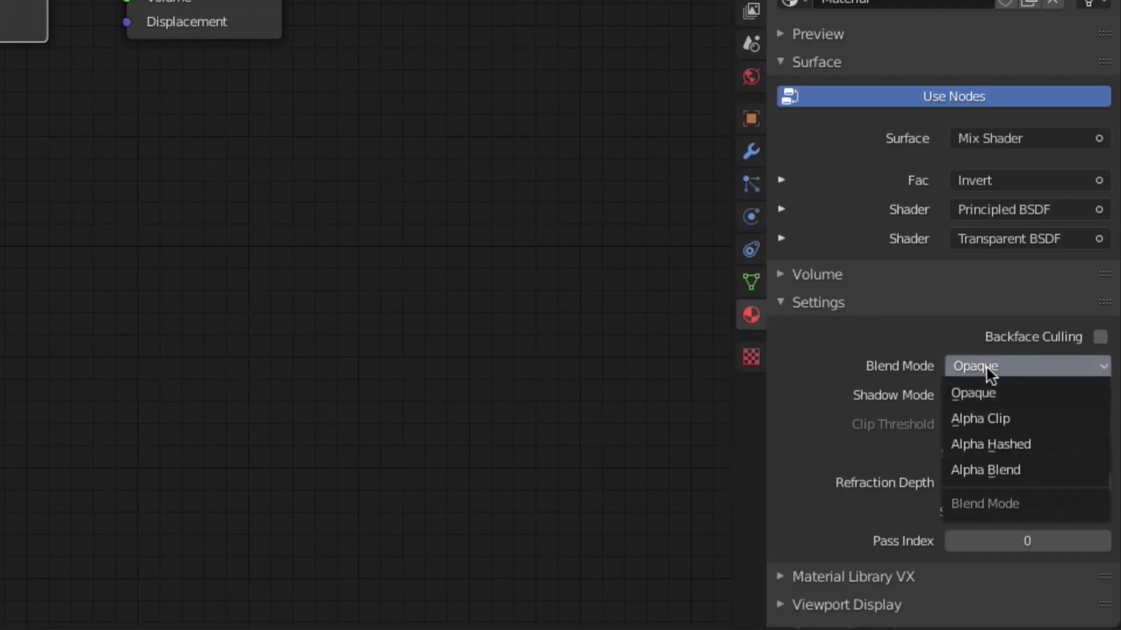
left_click(1001, 443)
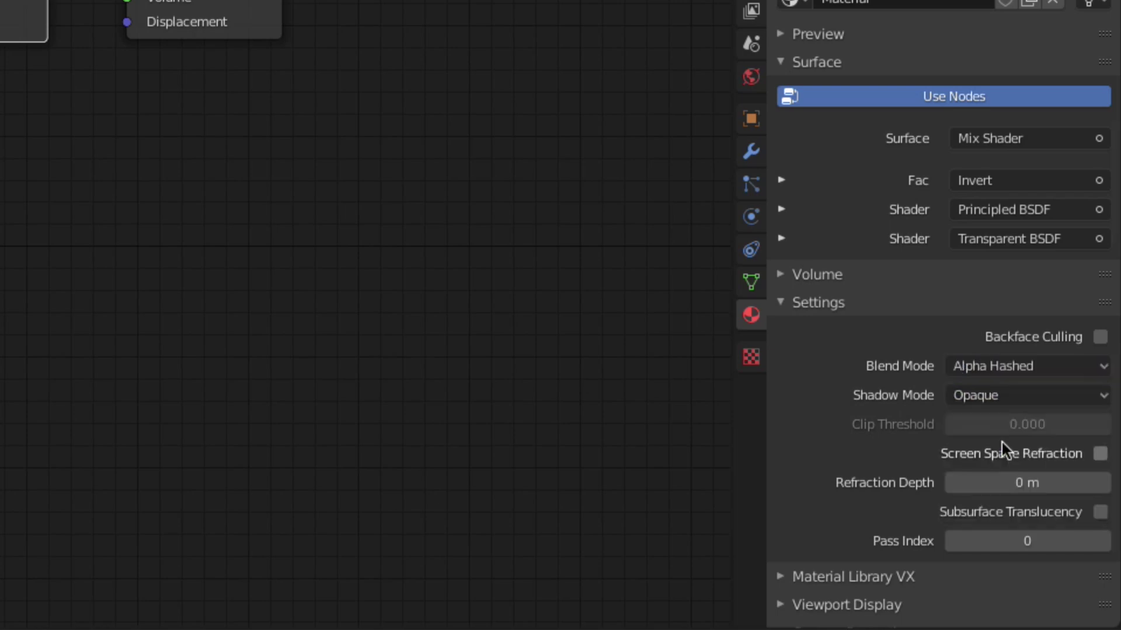
left_click(997, 395)
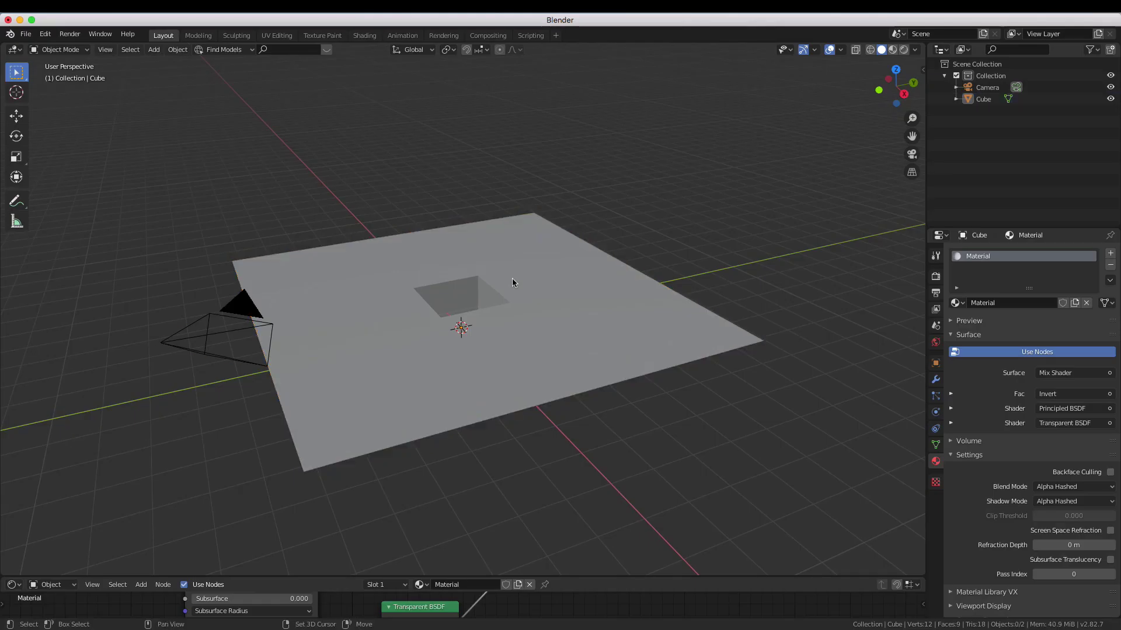
key("shift+a")
Add a new cube mesh to the scene
left_click(552, 289)
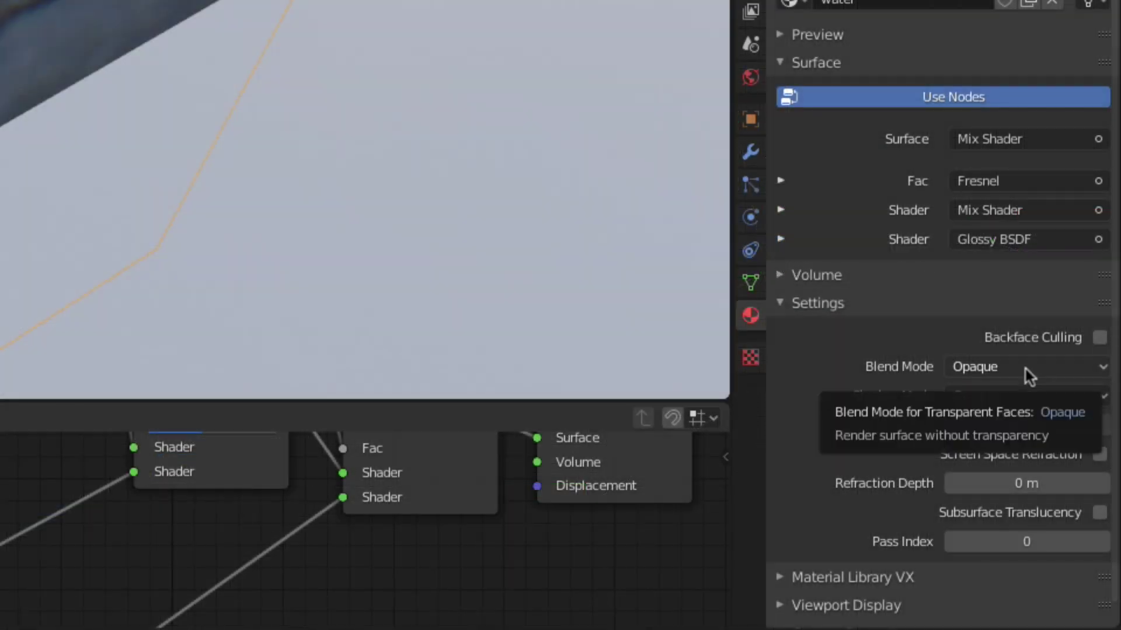
Give the water material Alpha Hashed blending, Shadow Mode None, and Screen Space Refraction
left_click(1025, 374)
left_click(1023, 443)
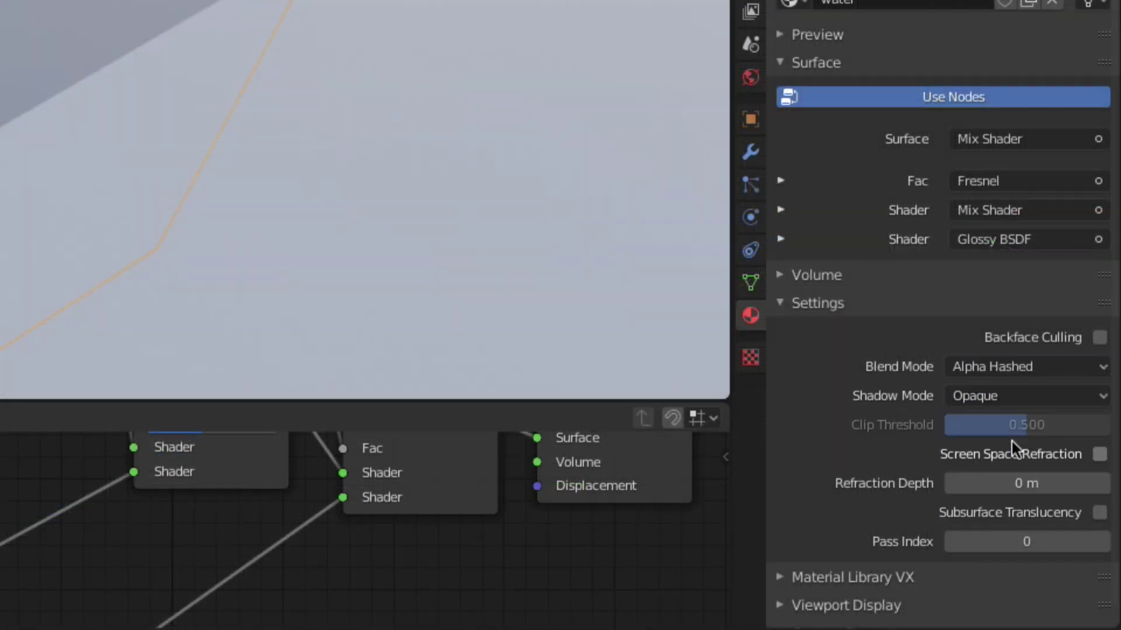
left_click(1002, 395)
left_click(982, 424)
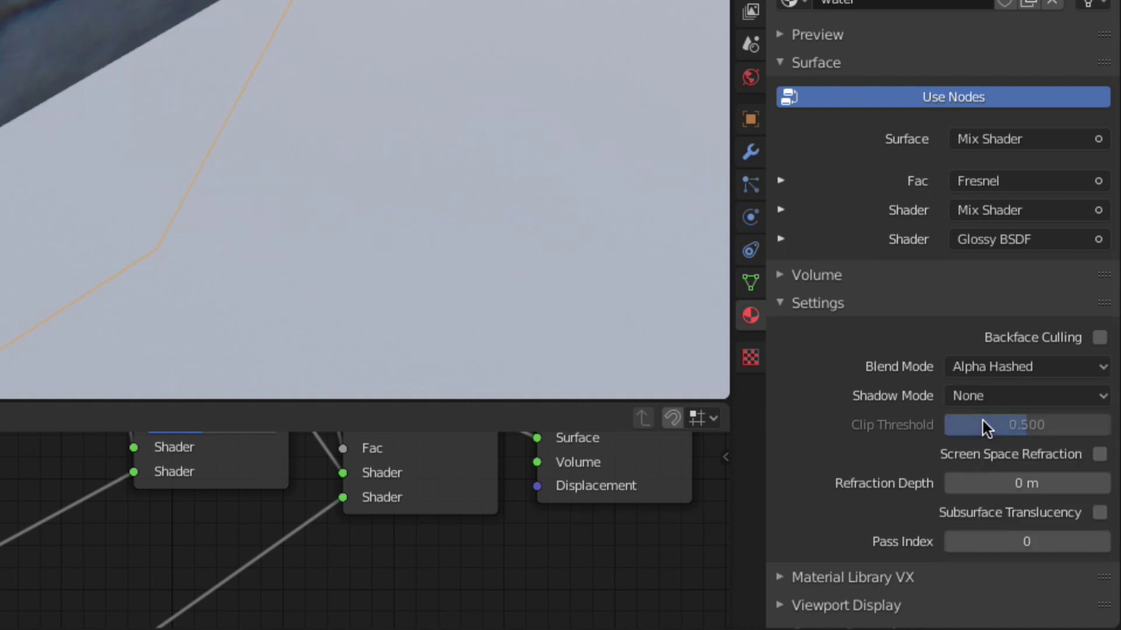
left_click(1099, 454)
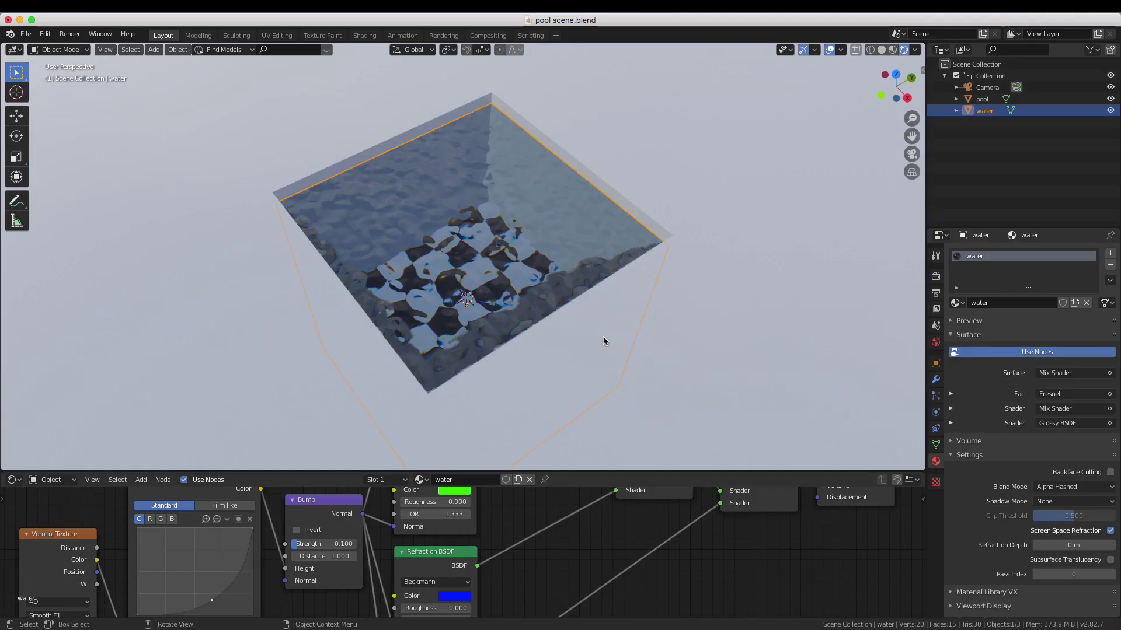
key("shift+d")
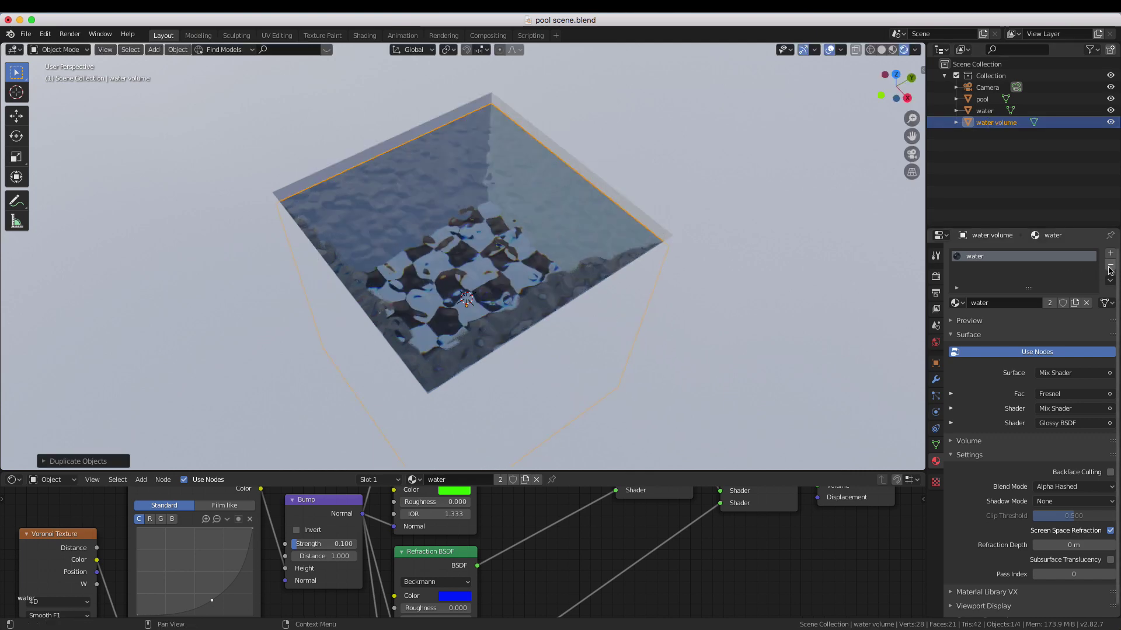
Give the duplicate a new material with no Surface shader, and add a Principled Volume node
left_click(1110, 266)
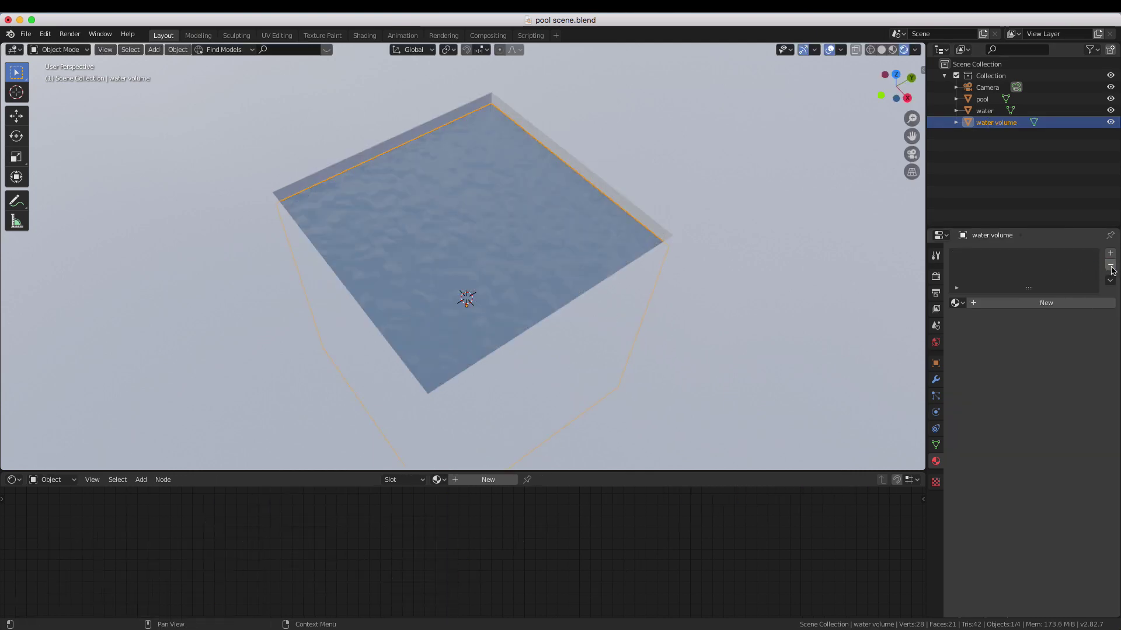
left_click(1044, 304)
left_click(1053, 372)
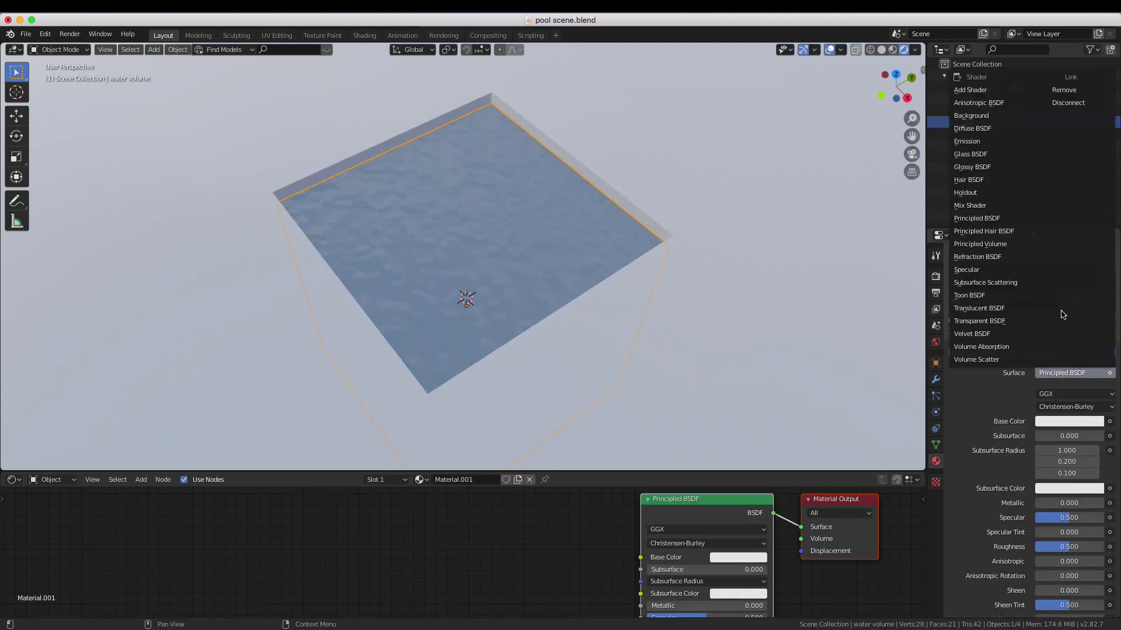
left_click(1060, 94)
scroll(711, 534, "down", 2)
left_click_drag(589, 473, 587, 93)
scroll(390, 275, "up", 3)
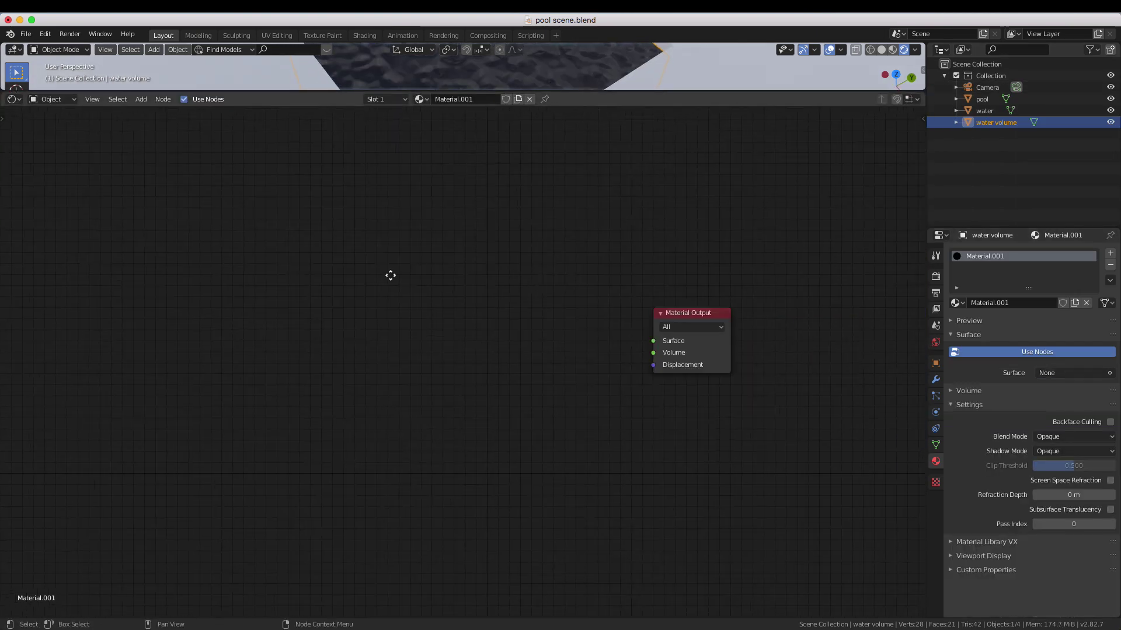
scroll(402, 300, "up", 2)
key("shift+a")
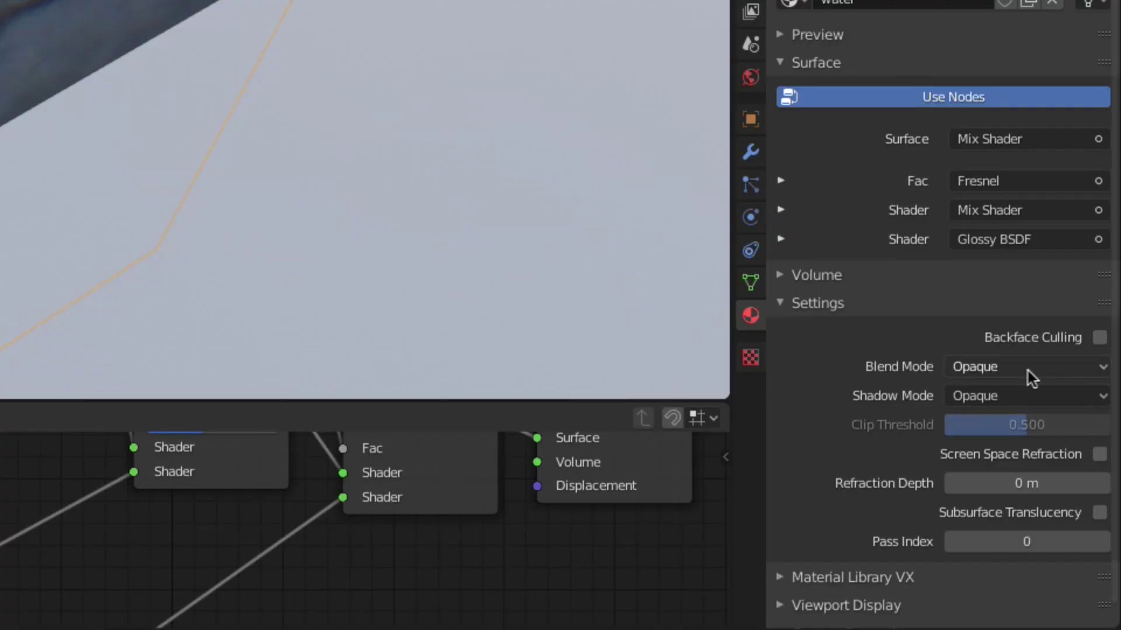
Set the water volume material to Alpha Hashed blending with Shadow Mode None
left_click(1025, 369)
left_click(1010, 444)
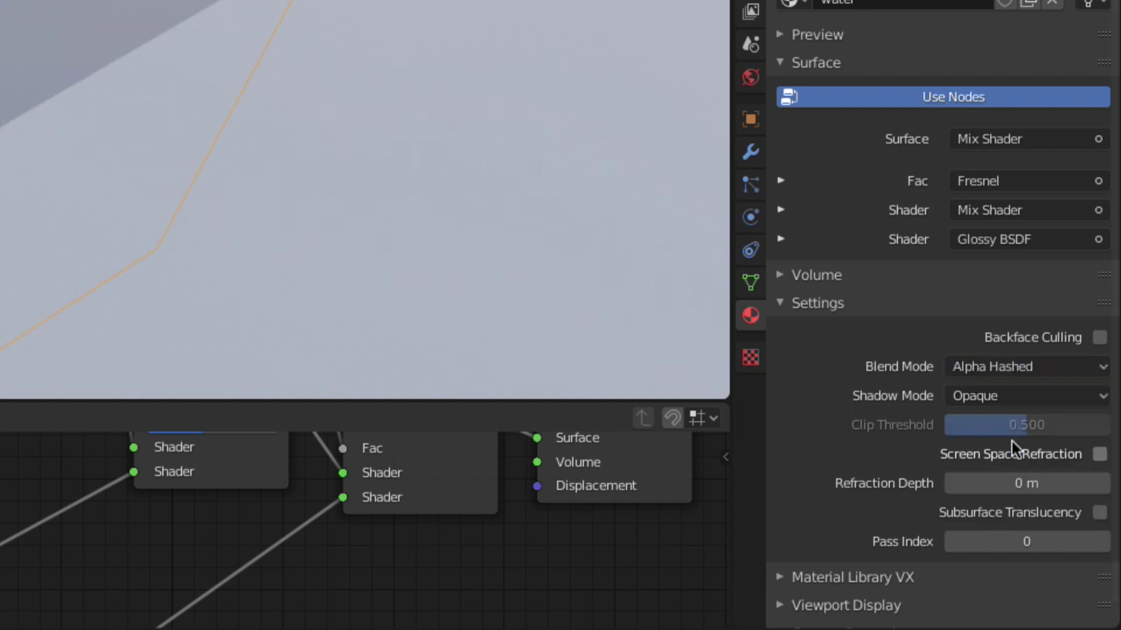
left_click(1003, 396)
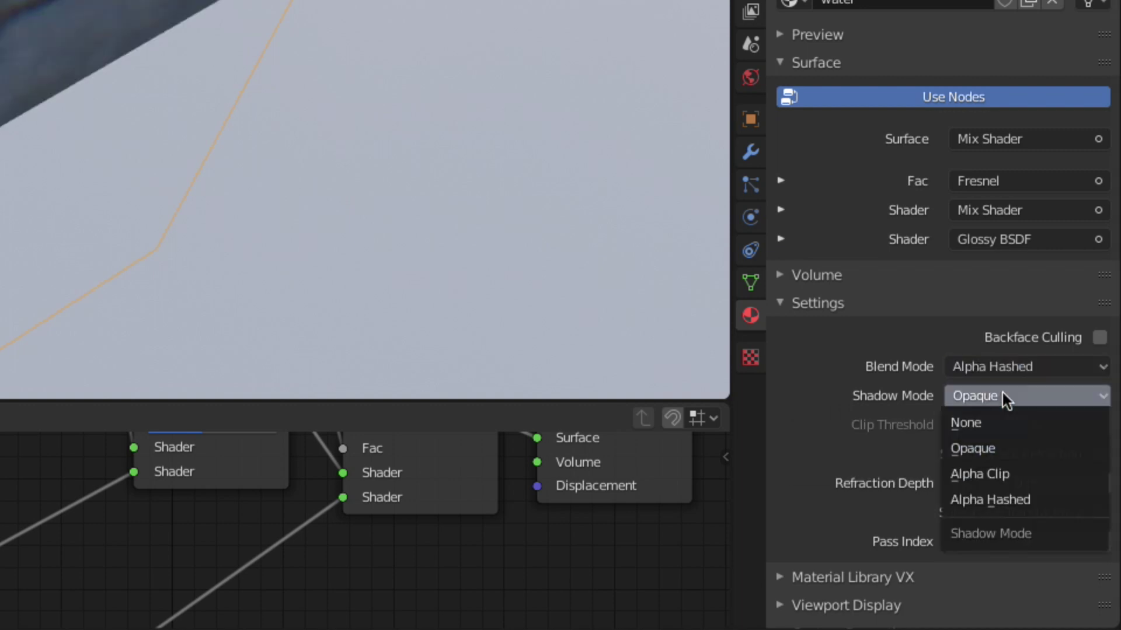
left_click(982, 423)
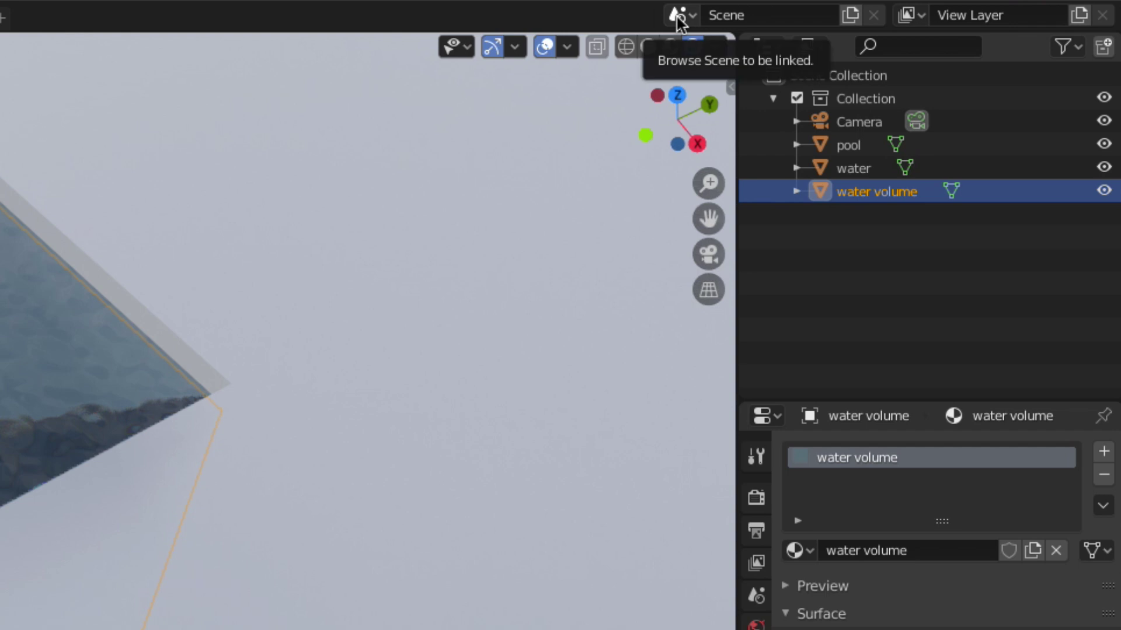
Rename the current scene to Master
double_click(776, 14)
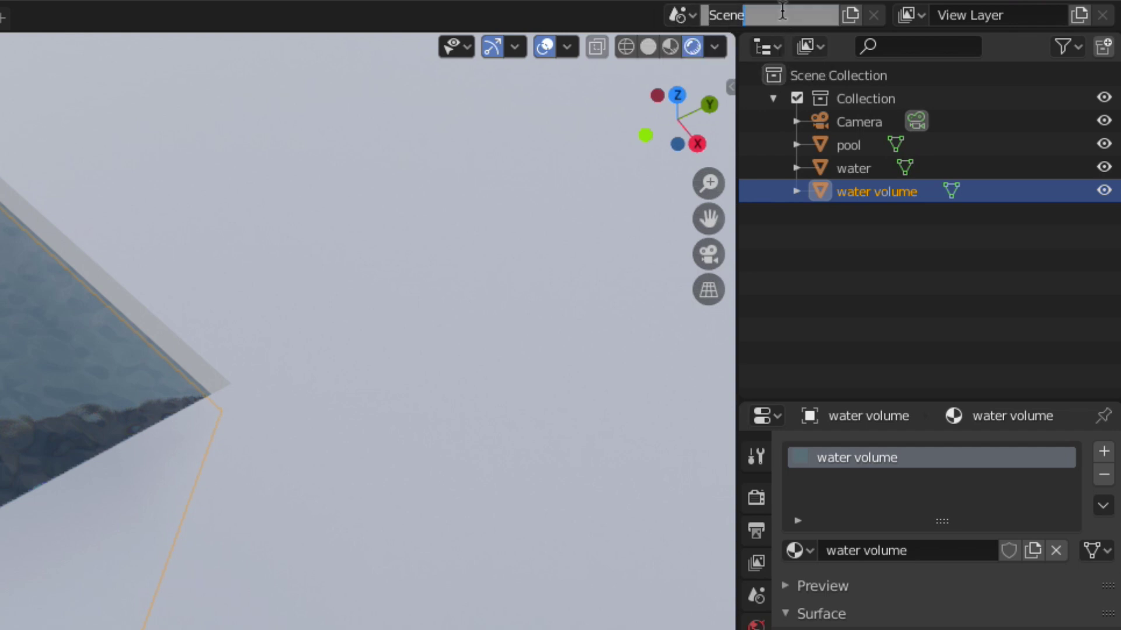
type("Master")
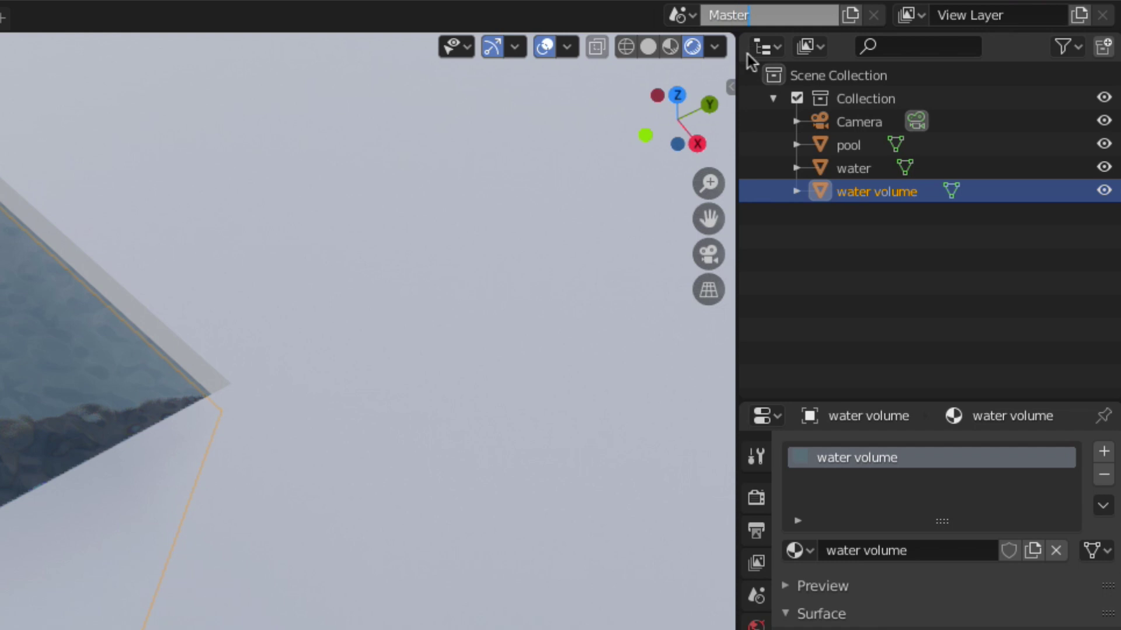
left_click(850, 17)
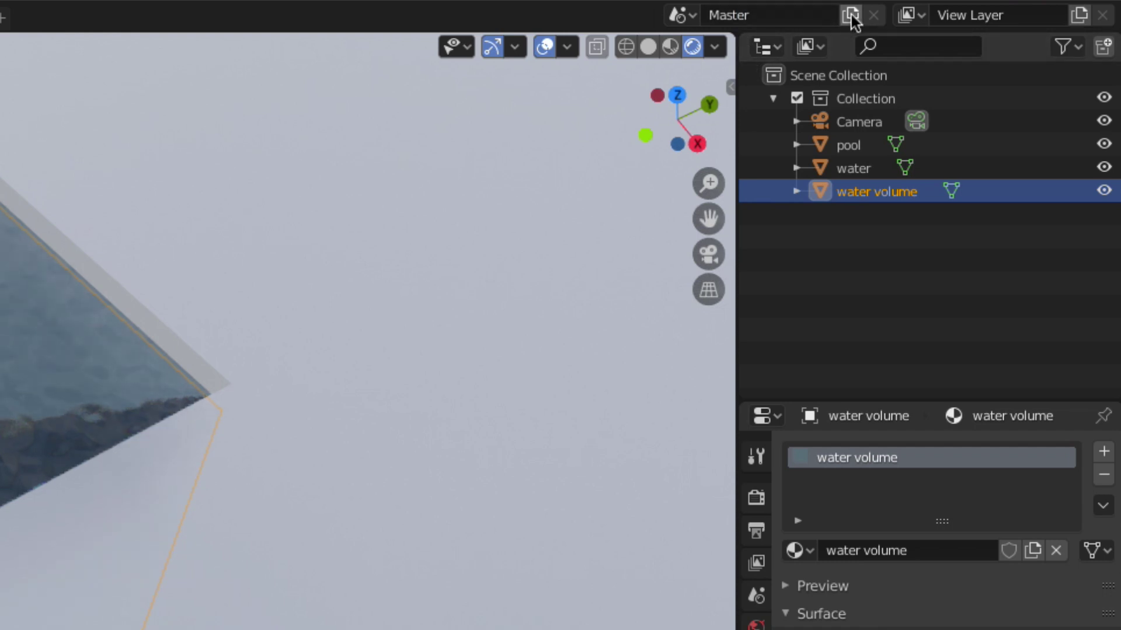
Make a full copy of the scene and name it Transparent
left_click(850, 17)
left_click(744, 133)
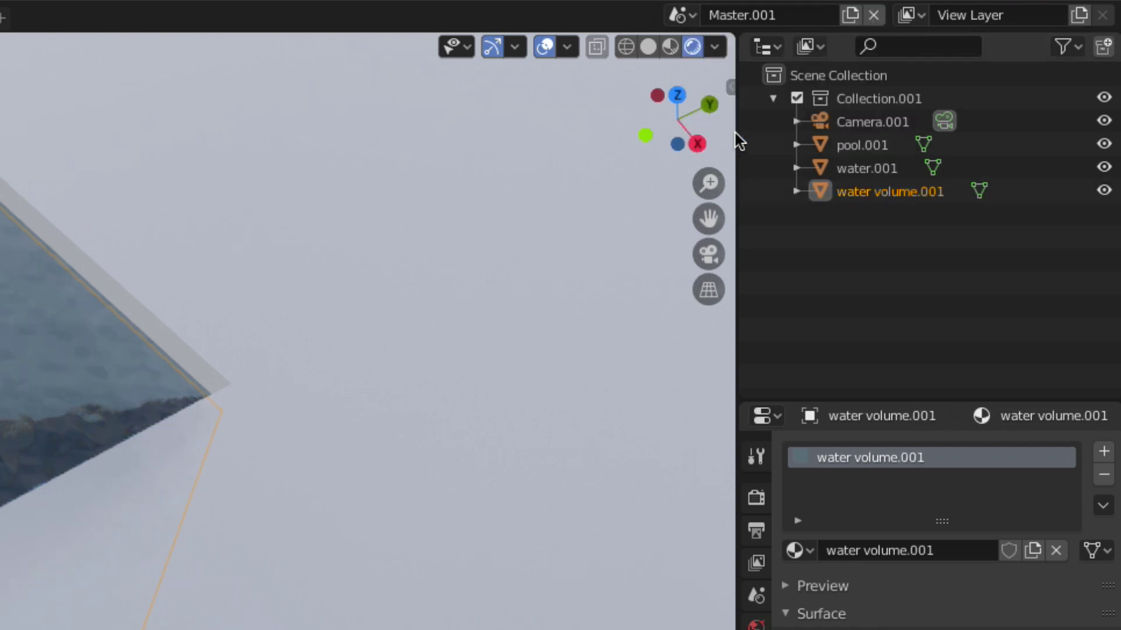
left_click(763, 15)
type("Transparent")
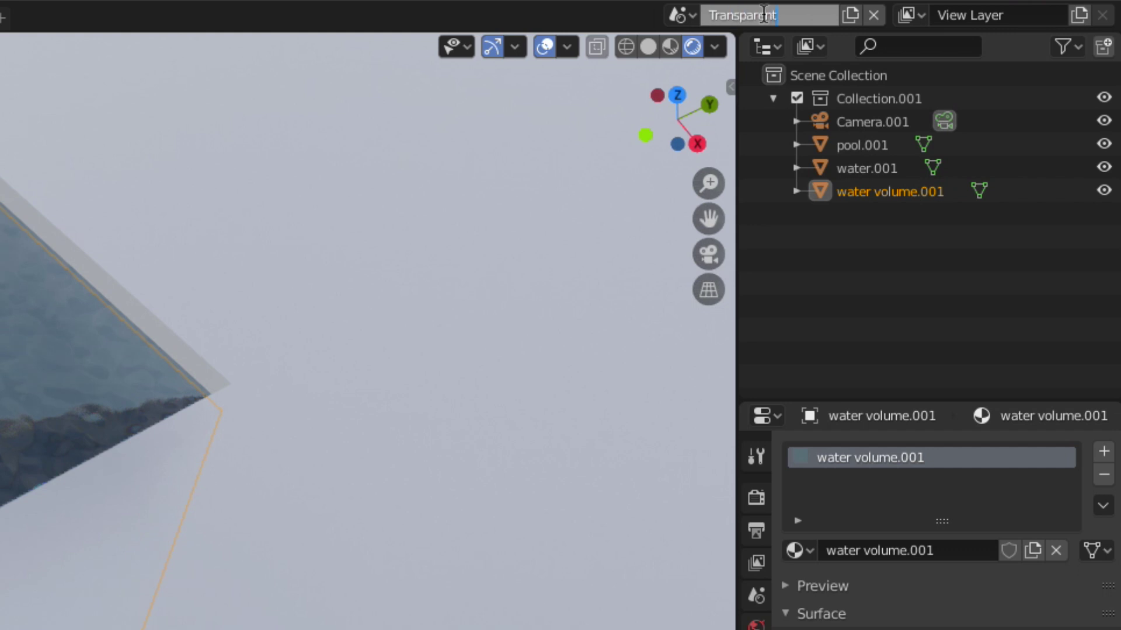
key("Return")
Make another full scene copy and name it Mask
left_click(850, 14)
left_click(743, 135)
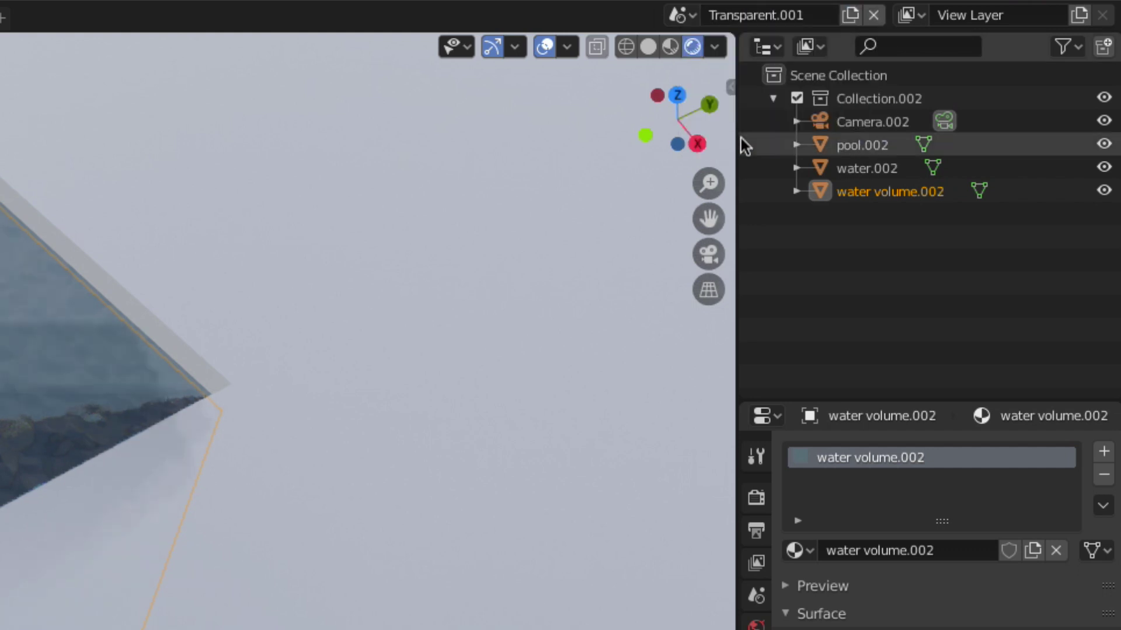
left_click(763, 15)
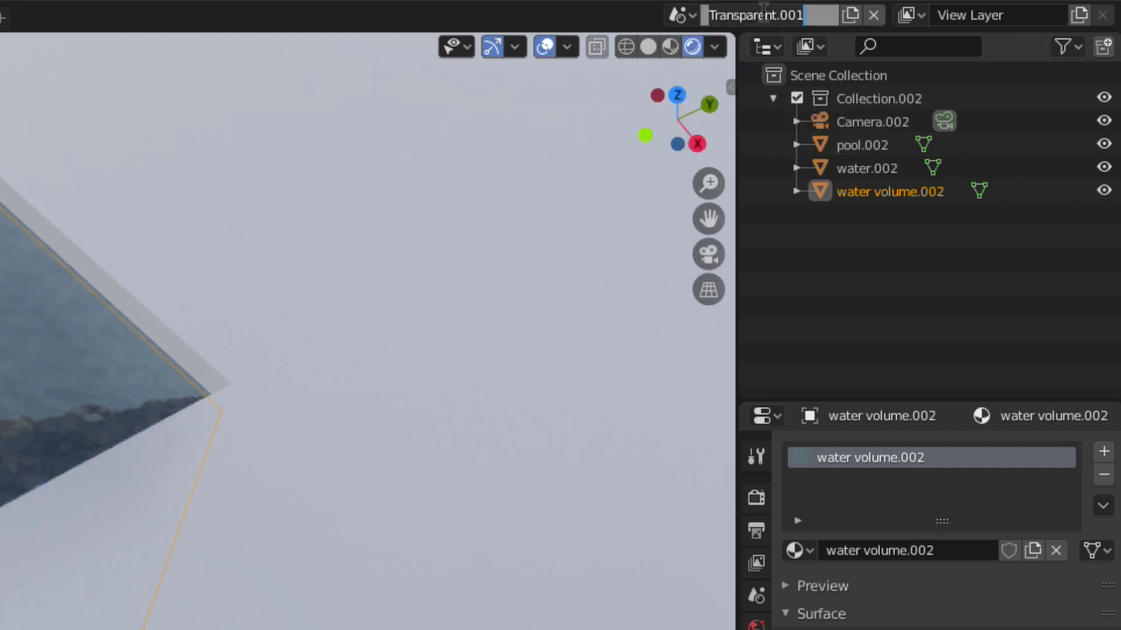
type("Mask")
key("Return")
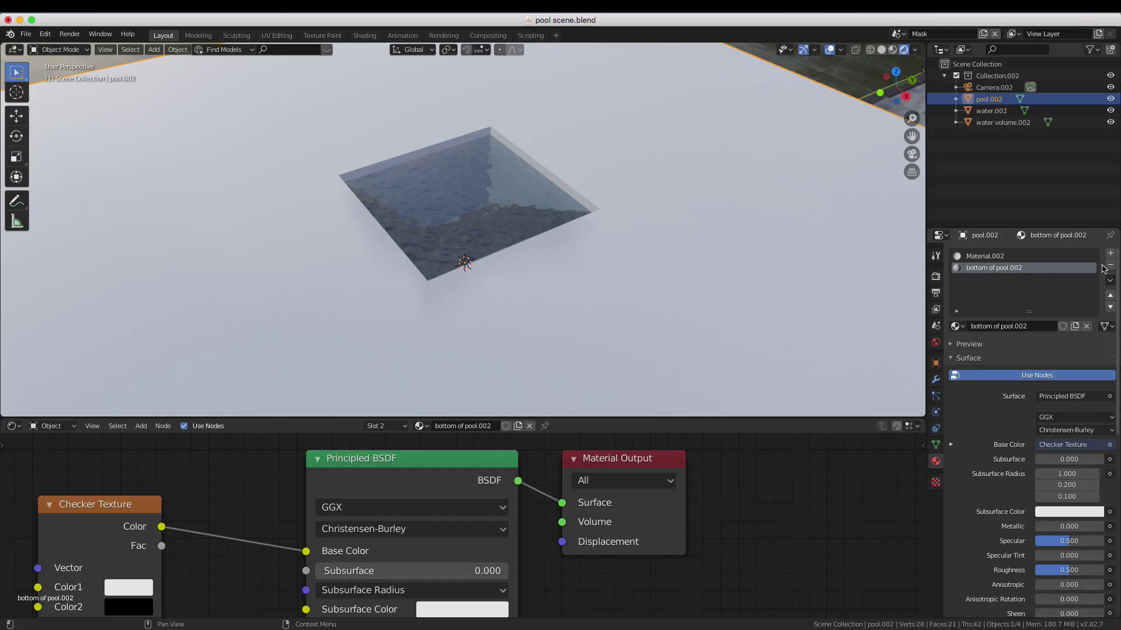
Replace the pool's materials with a new black Emission material linked to Surface
left_click(1110, 268)
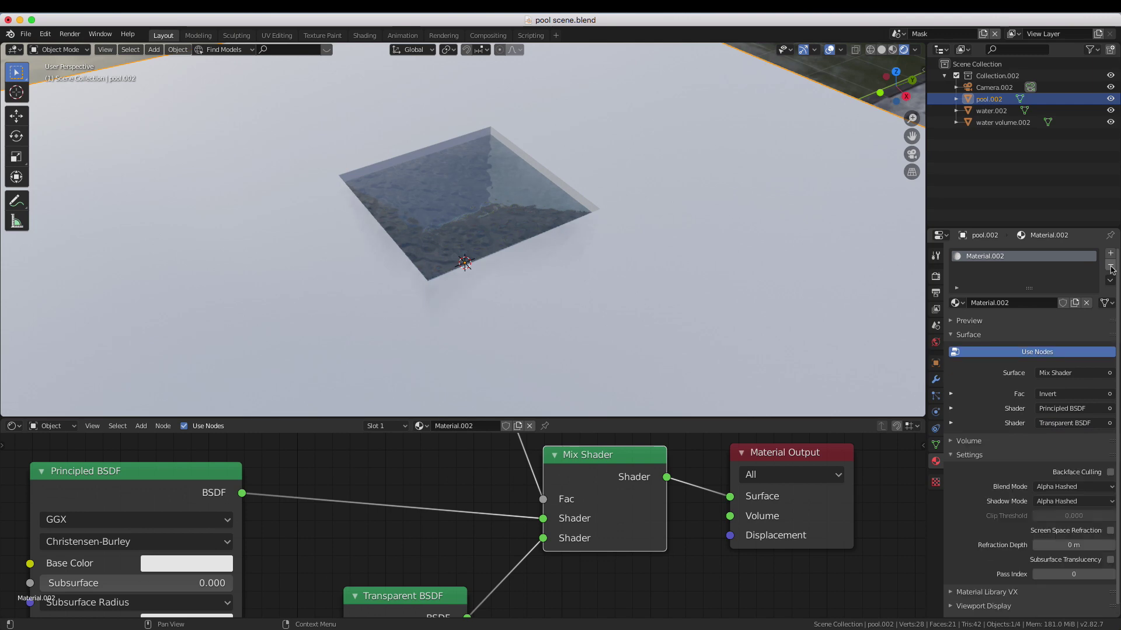
left_click(1111, 268)
left_click(1043, 305)
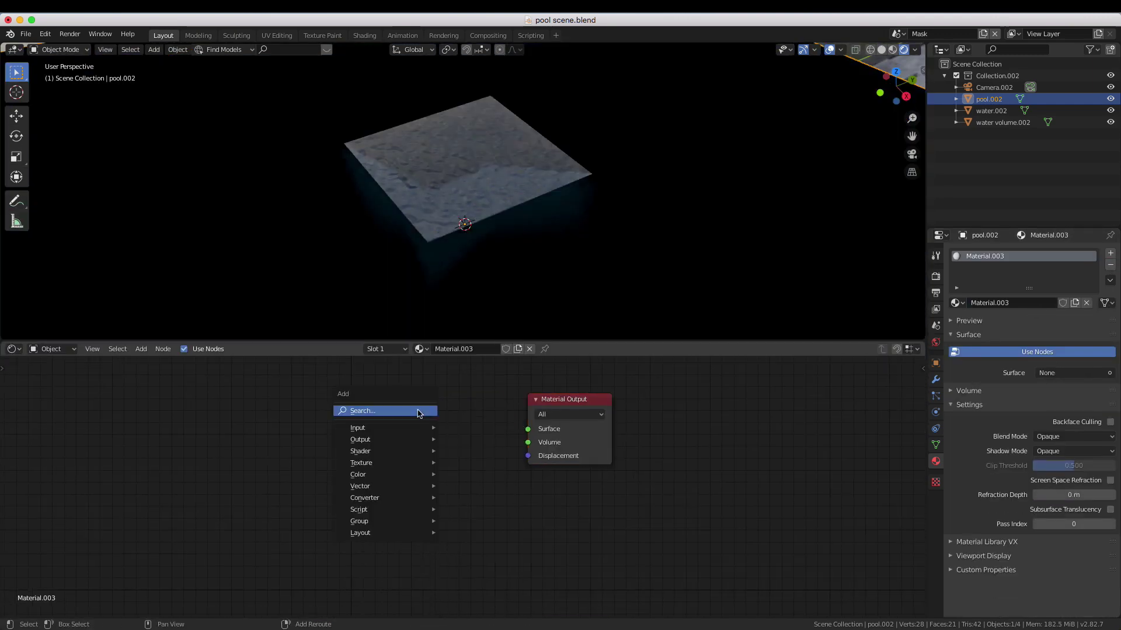
left_click(392, 427)
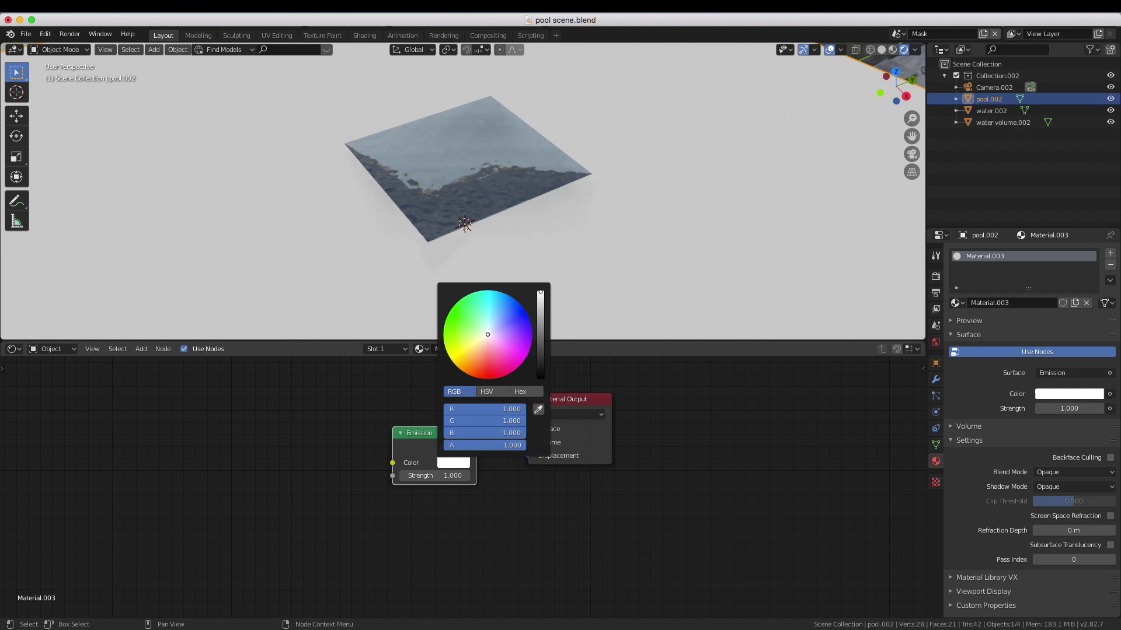
left_click_drag(538, 295, 538, 379)
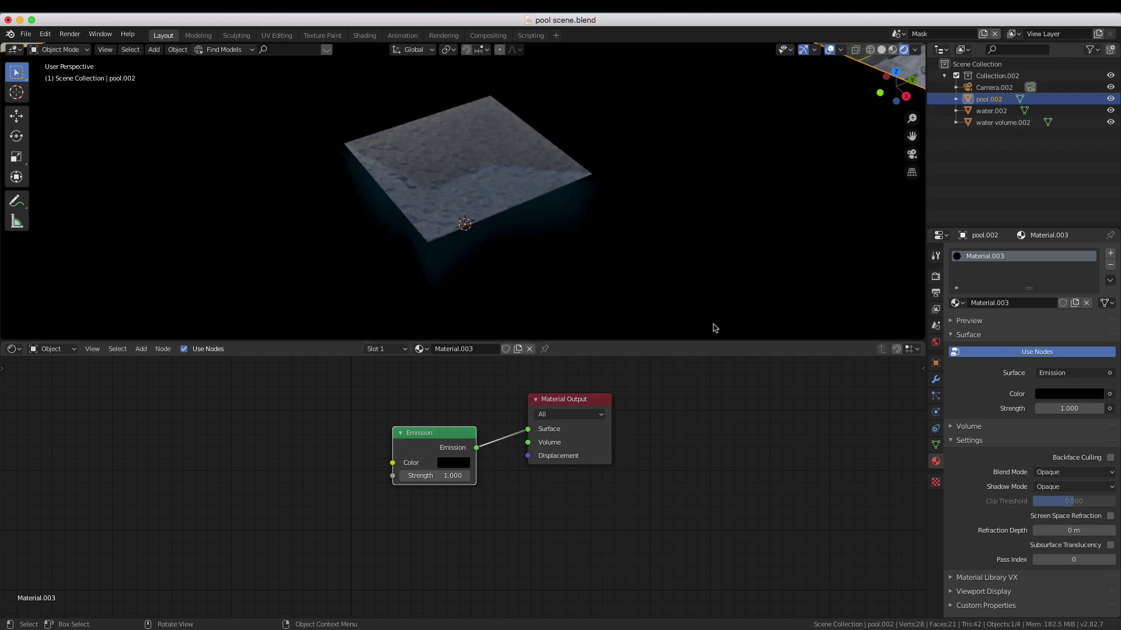
Replace the water's material with a new white Emission material linked to Surface
left_click(991, 110)
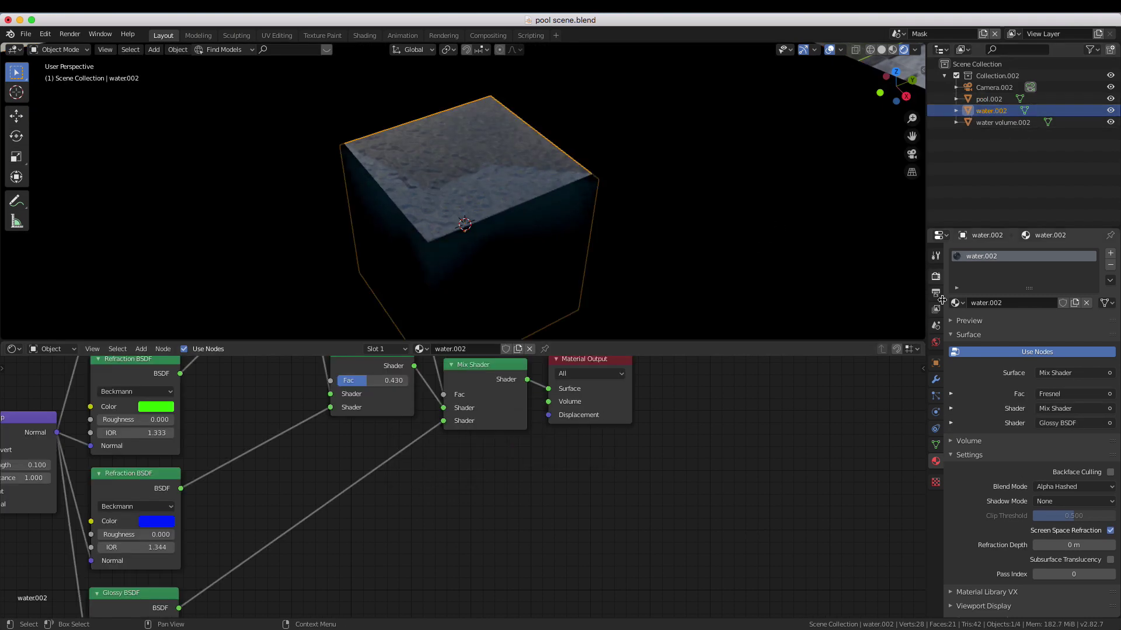
left_click(1109, 267)
left_click(1046, 302)
key("x")
key("shift+a")
type("emi")
key("Return")
left_click(433, 440)
left_click_drag(475, 433, 528, 448)
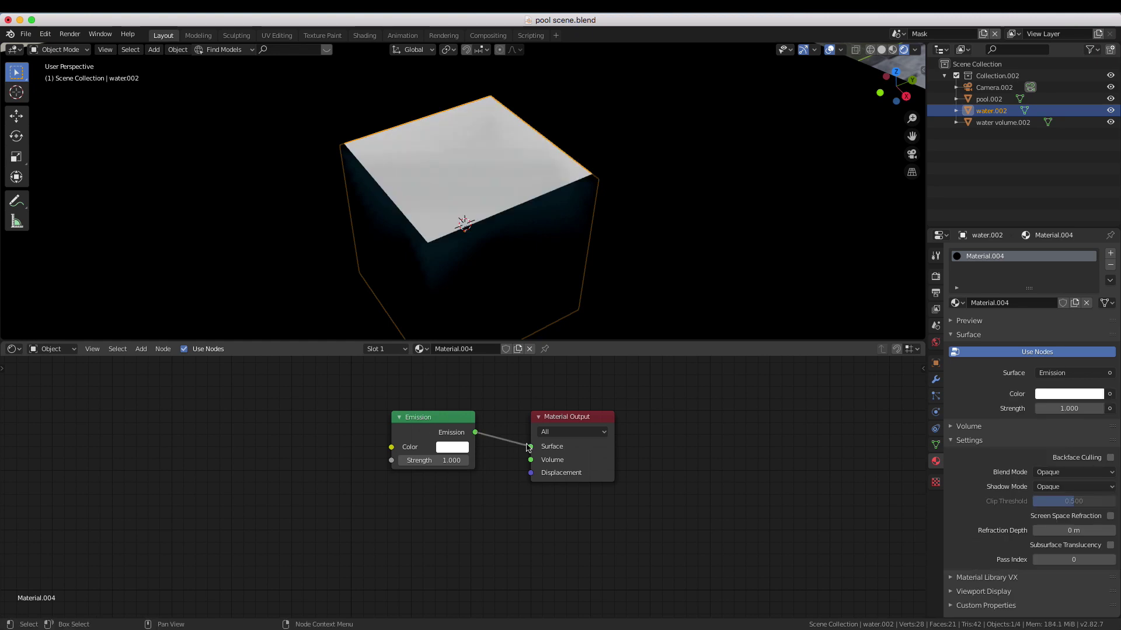
left_click(1002, 122)
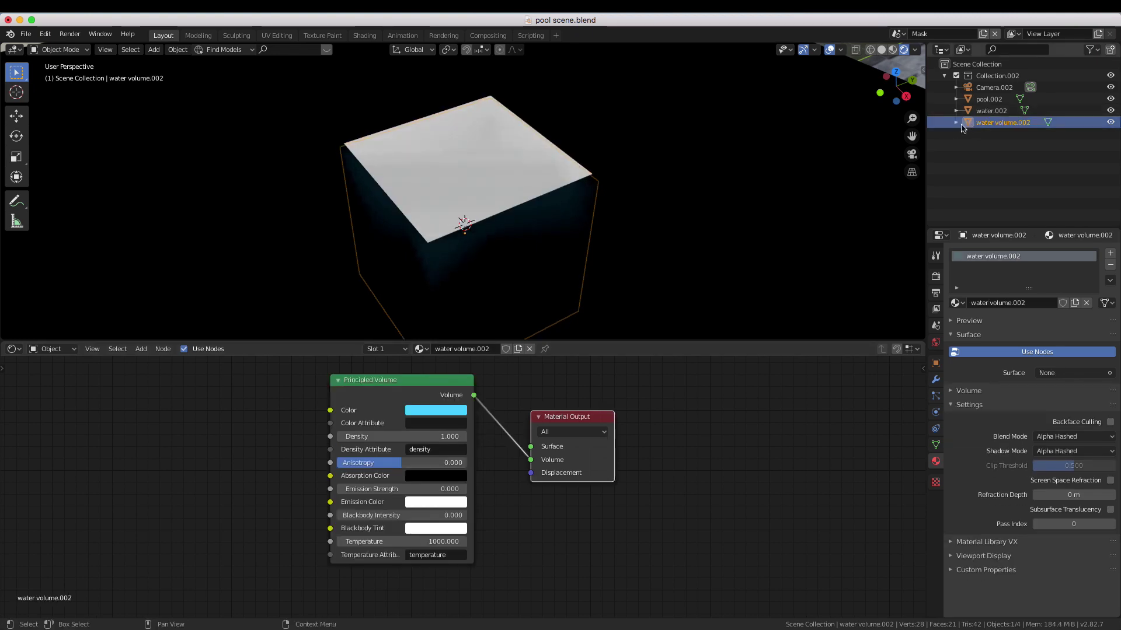
Delete the water volume object from the Mask scene
scroll(770, 200, "down", 5)
key("x")
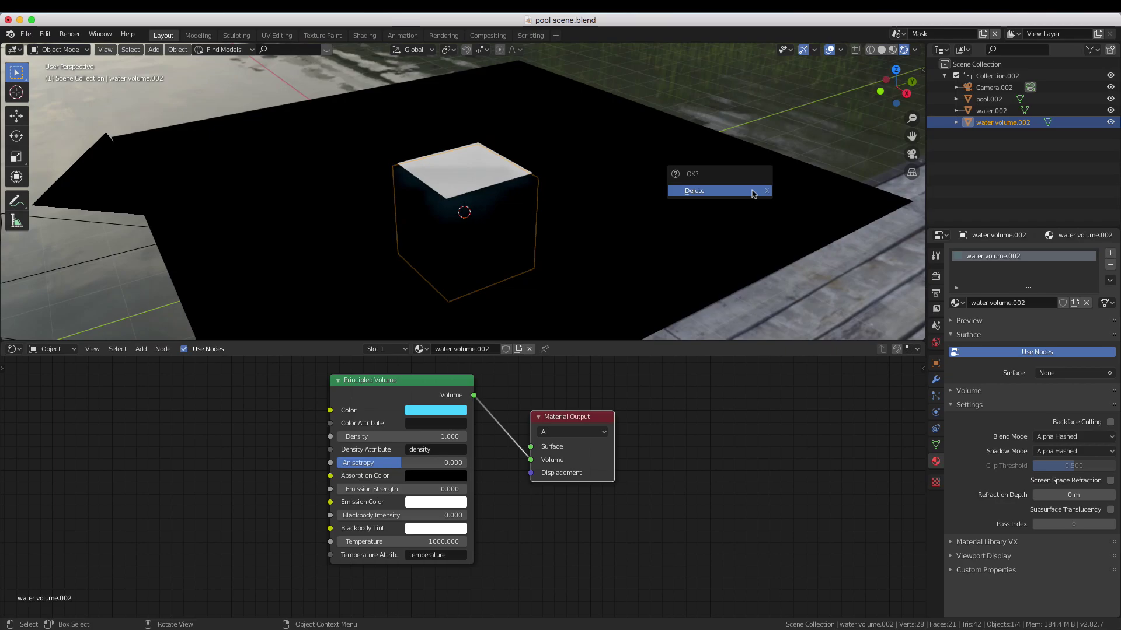
left_click(752, 190)
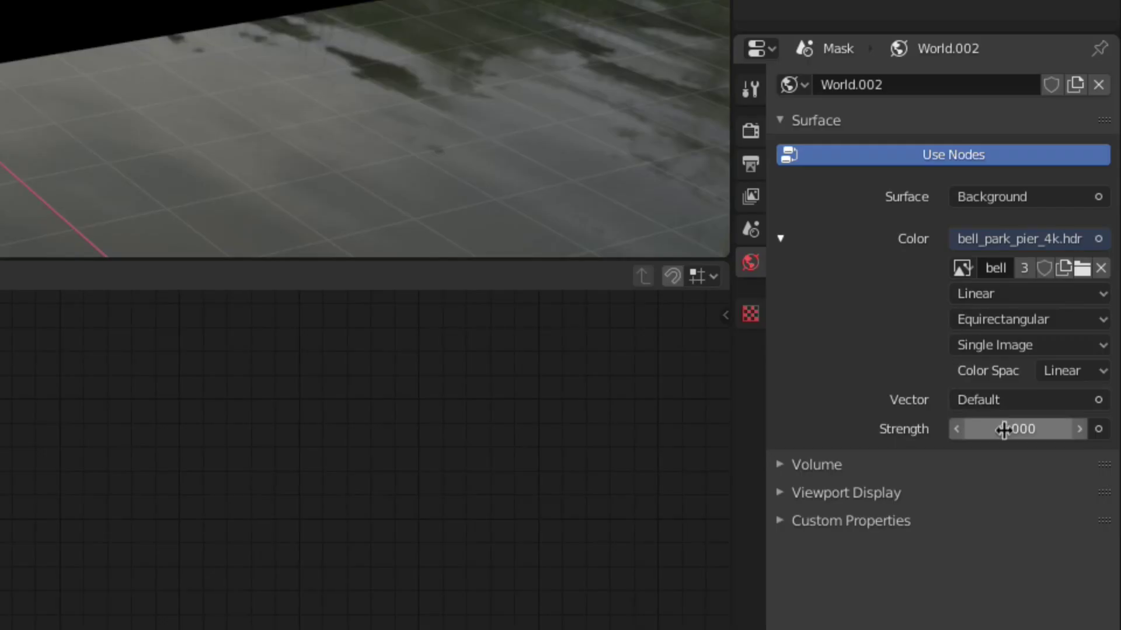
Set the world background Strength to 0
left_click(1003, 430)
type("0")
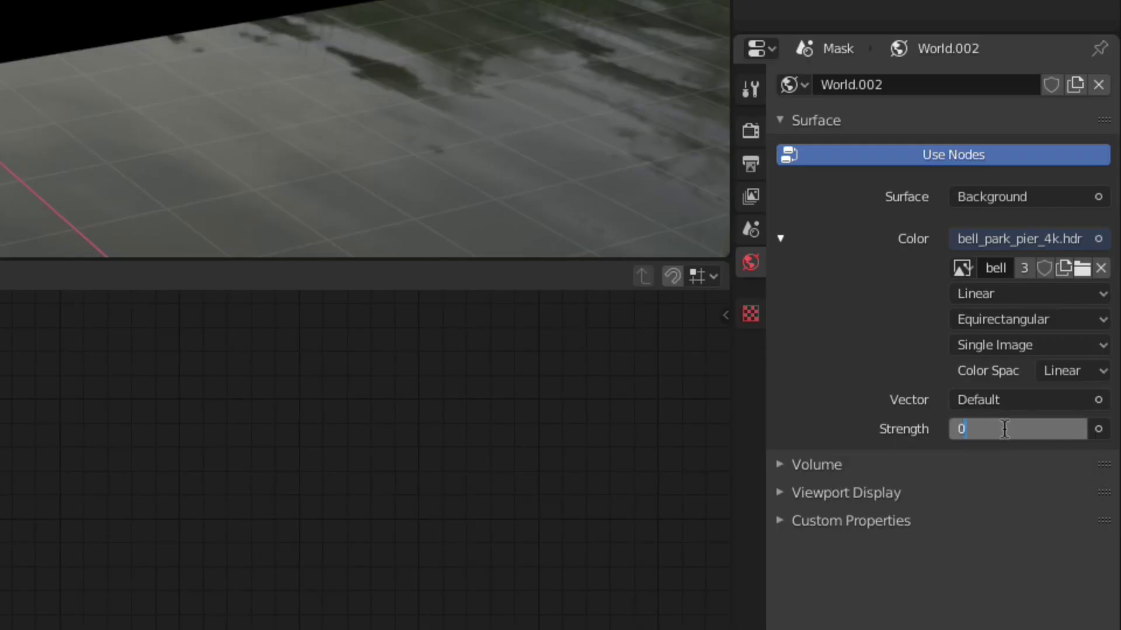
key("Return")
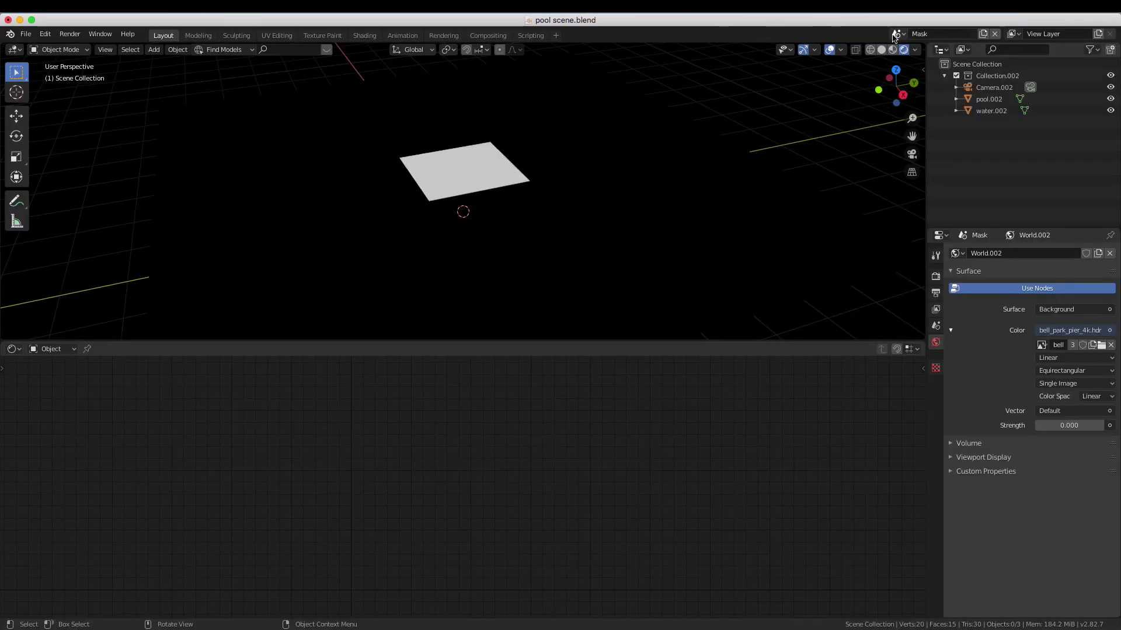
left_click(897, 33)
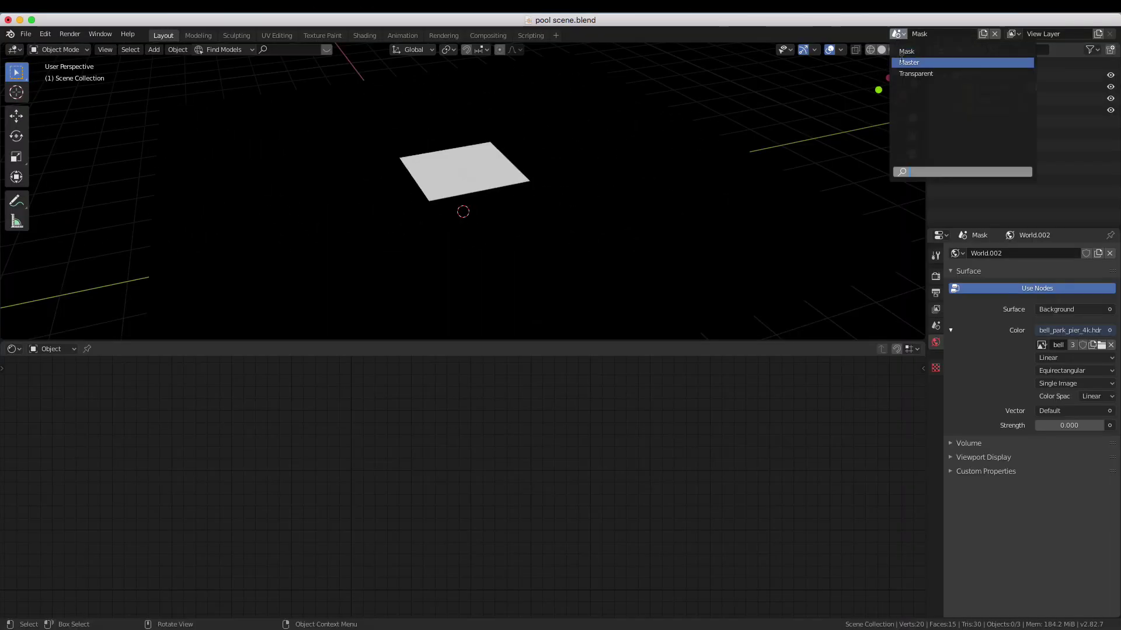
In the Transparent scene, select the pool's top faces in Edit Mode
left_click(908, 74)
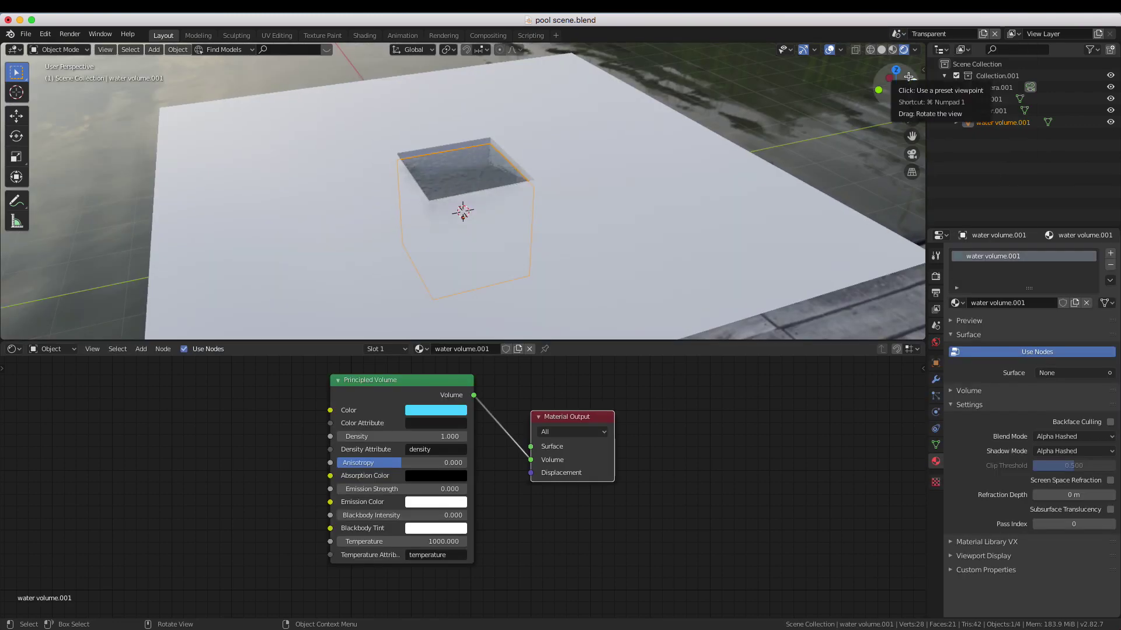
left_click(691, 199)
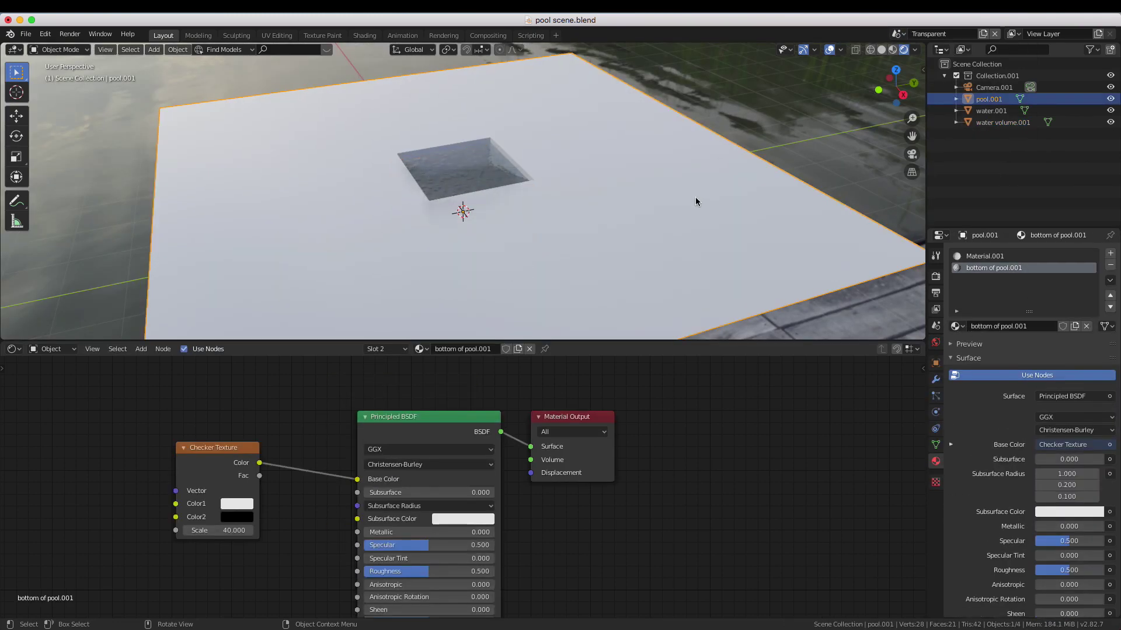
key("Tab")
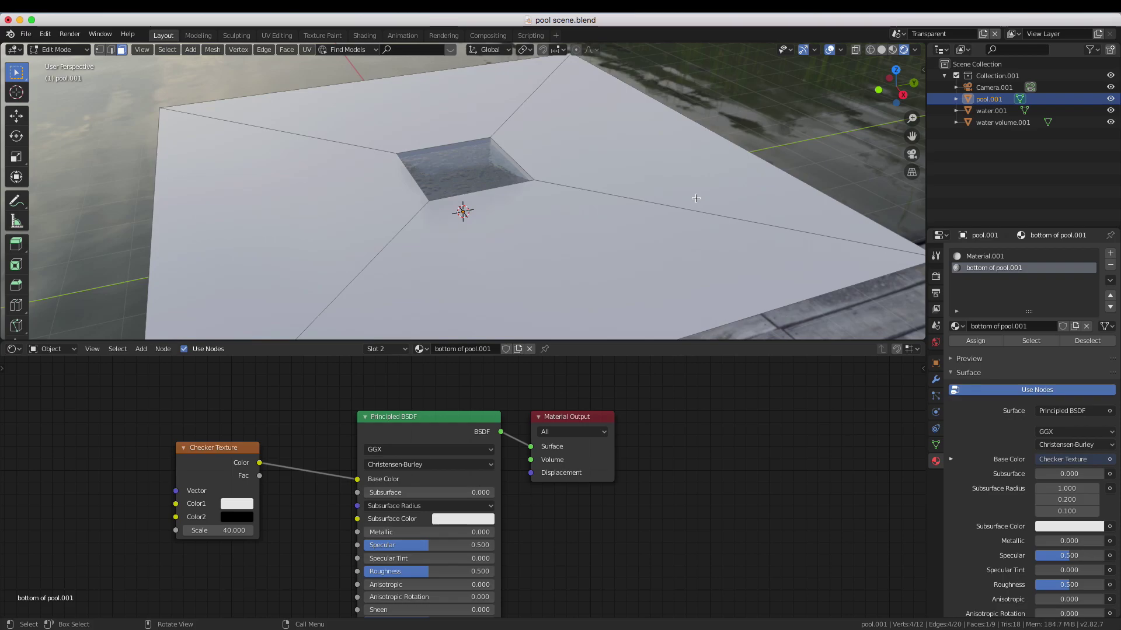
left_click(408, 105)
left_click(263, 222, "shift")
Add a new material slot whose material uses a Transparent BSDF as Surface
left_click(1100, 129)
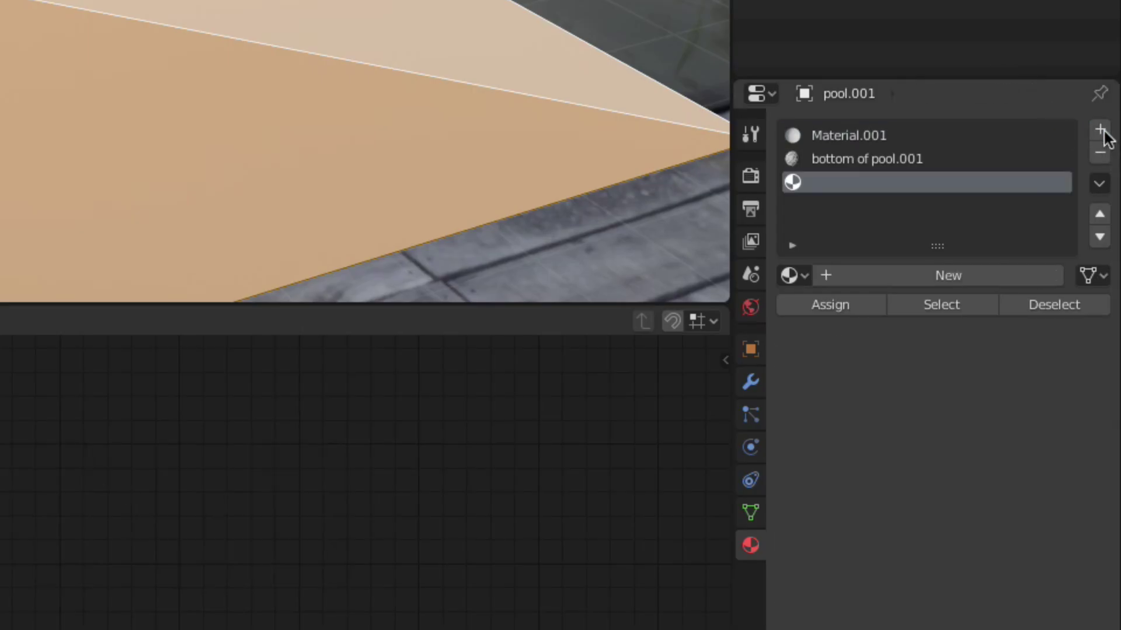
left_click(947, 275)
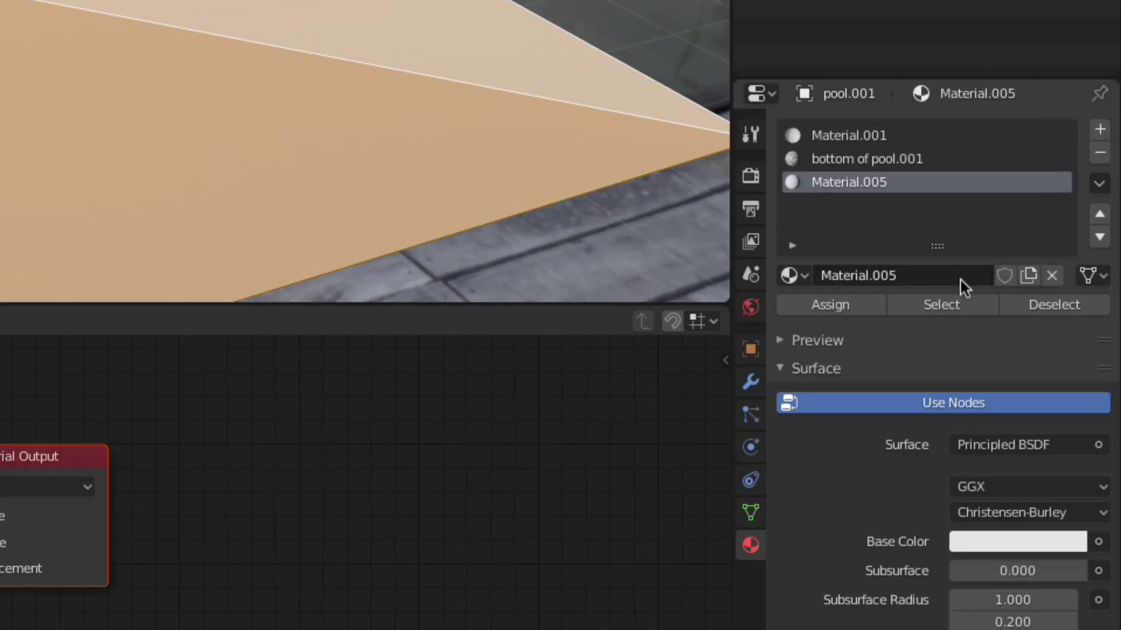
key("shift+a")
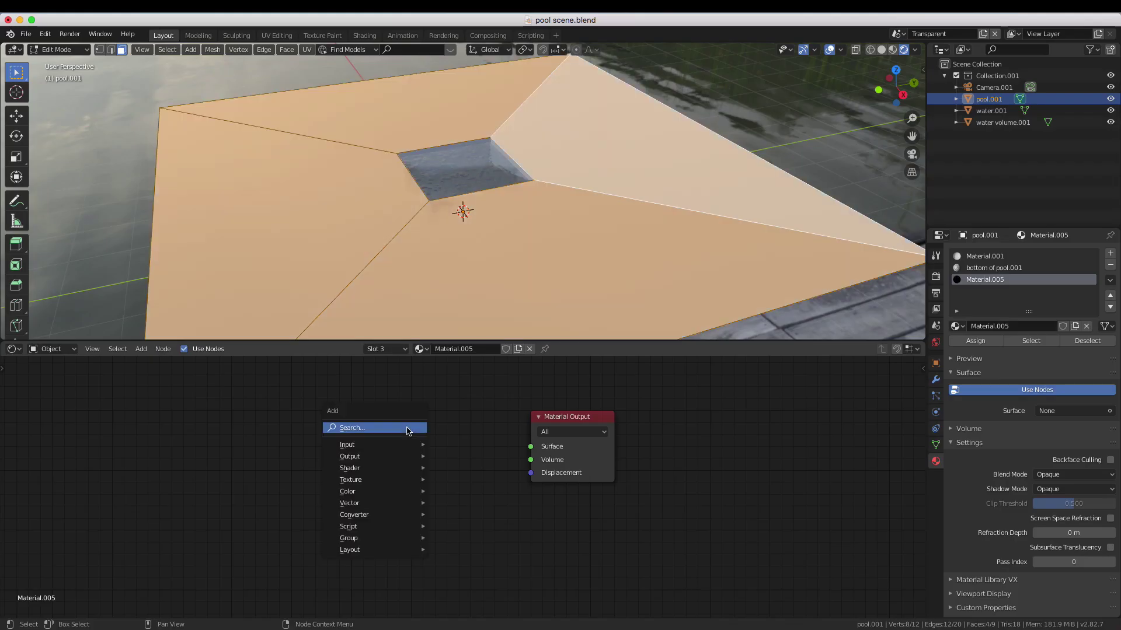
mouse_move(385, 470)
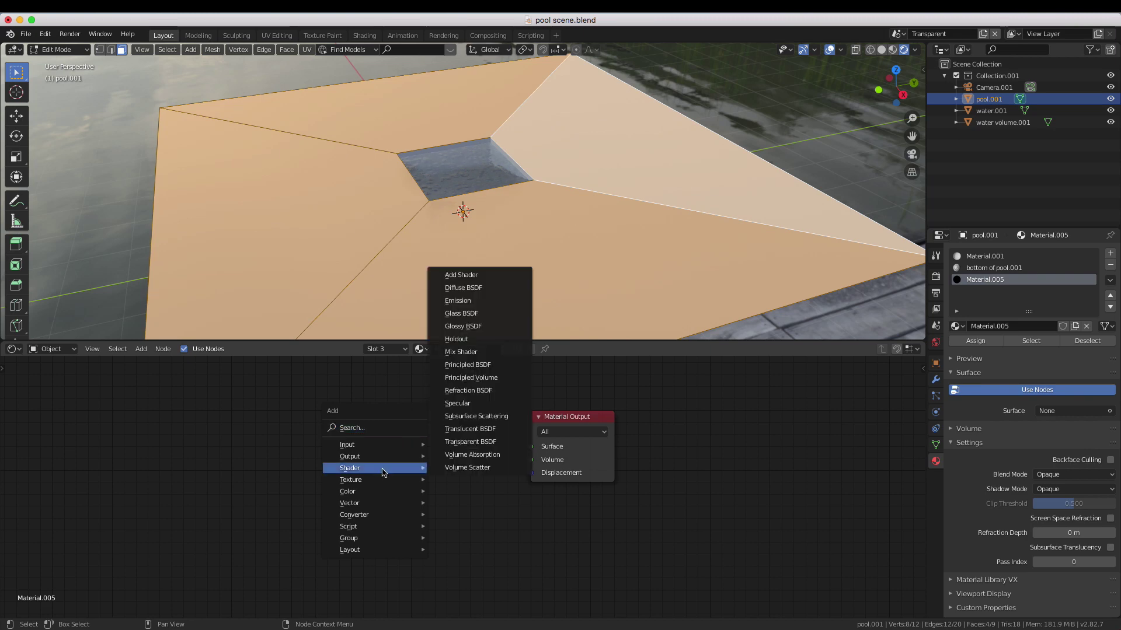
left_click(442, 443)
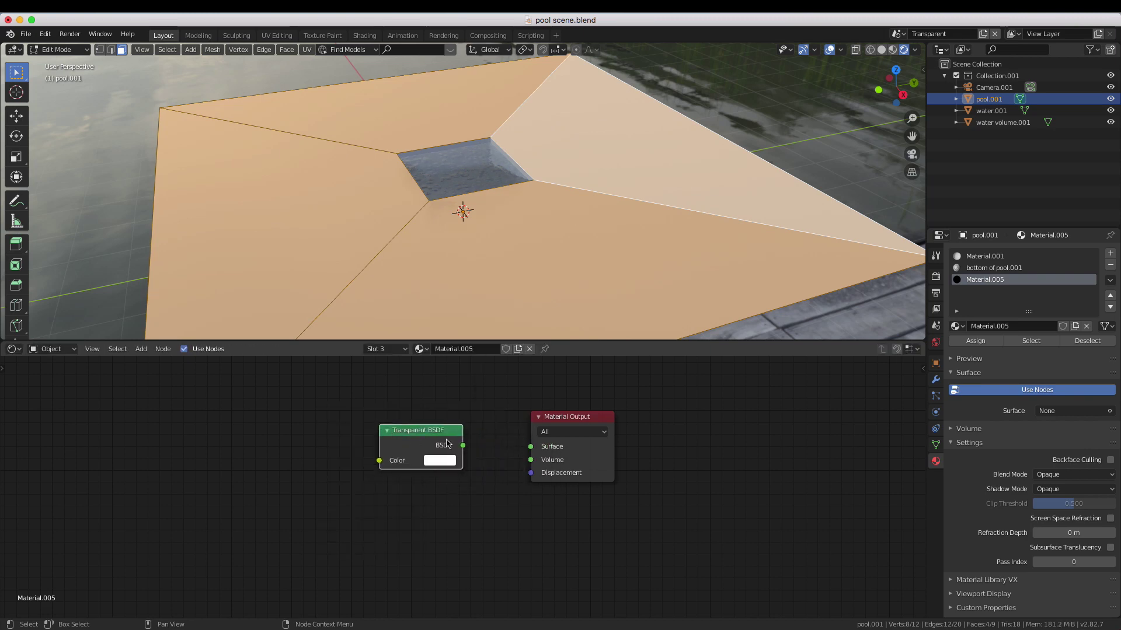
left_click_drag(463, 445, 529, 446)
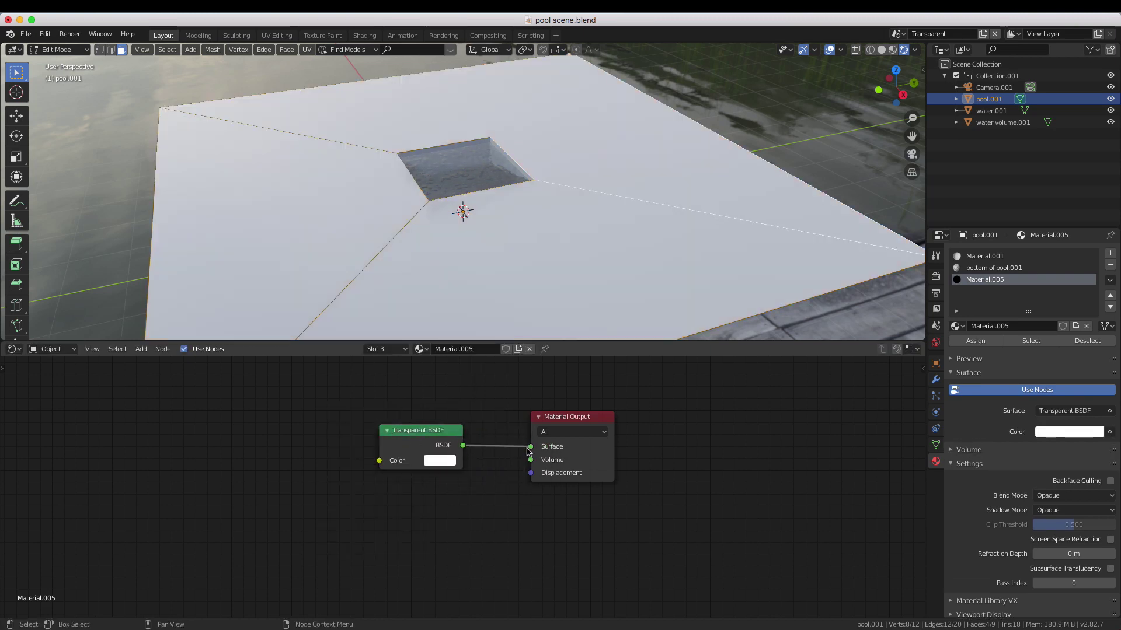
Set the new material to Alpha Hashed and assign it to the selected top faces
left_click(1070, 495)
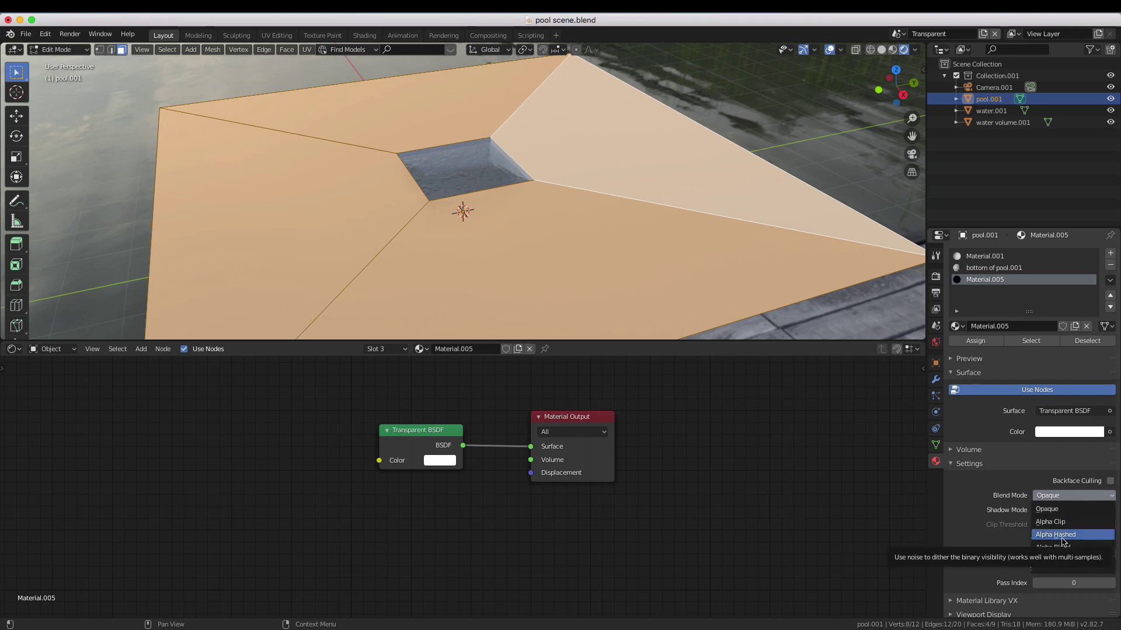
left_click(1062, 535)
left_click(975, 342)
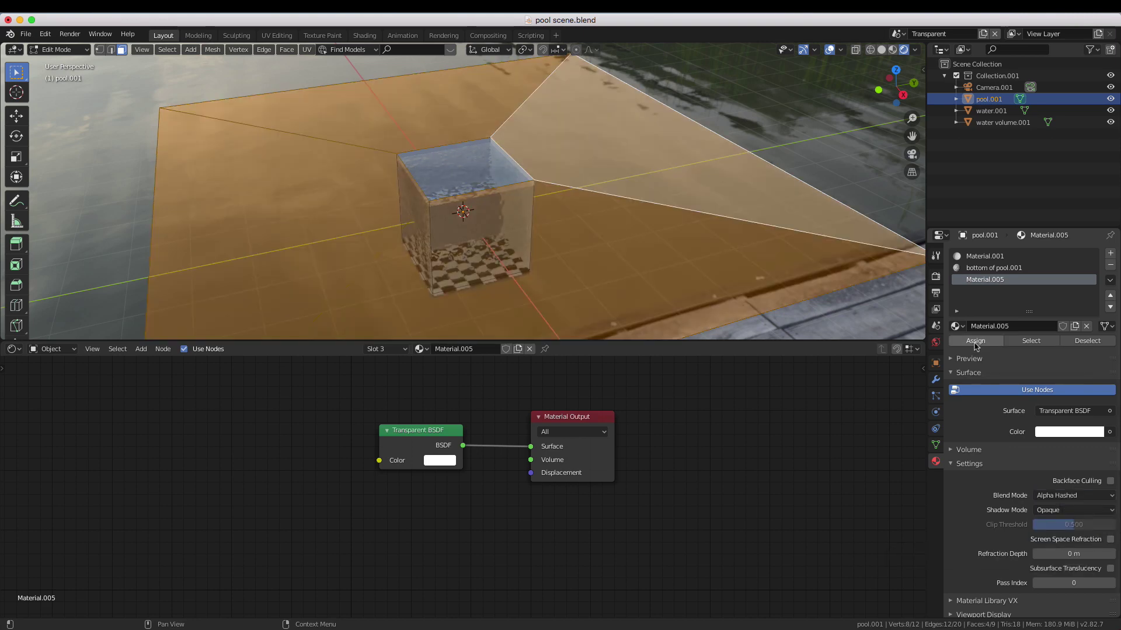
left_click(899, 33)
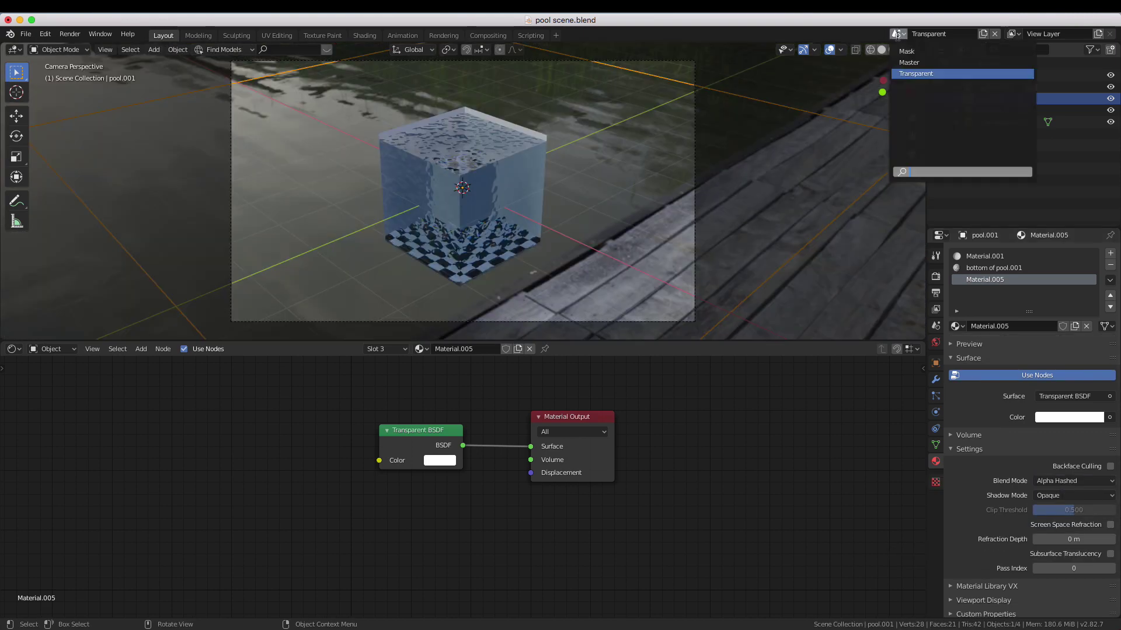
Switch to the Master scene and enable the render visibility toggles in the Outliner filter
left_click(898, 68)
left_click(1090, 50)
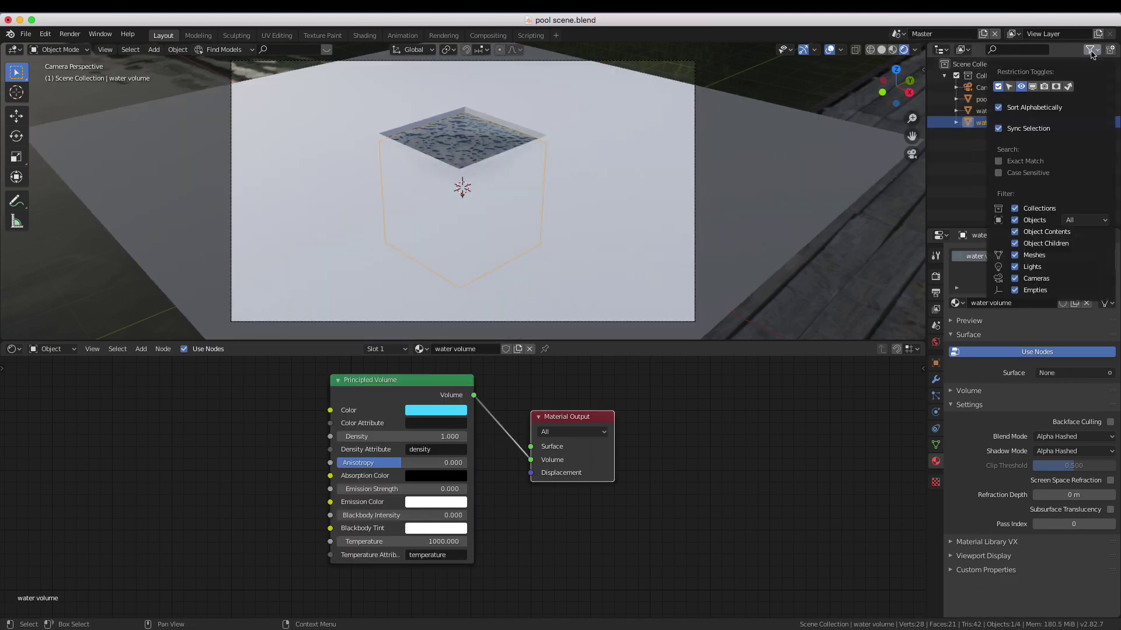
left_click(1044, 87)
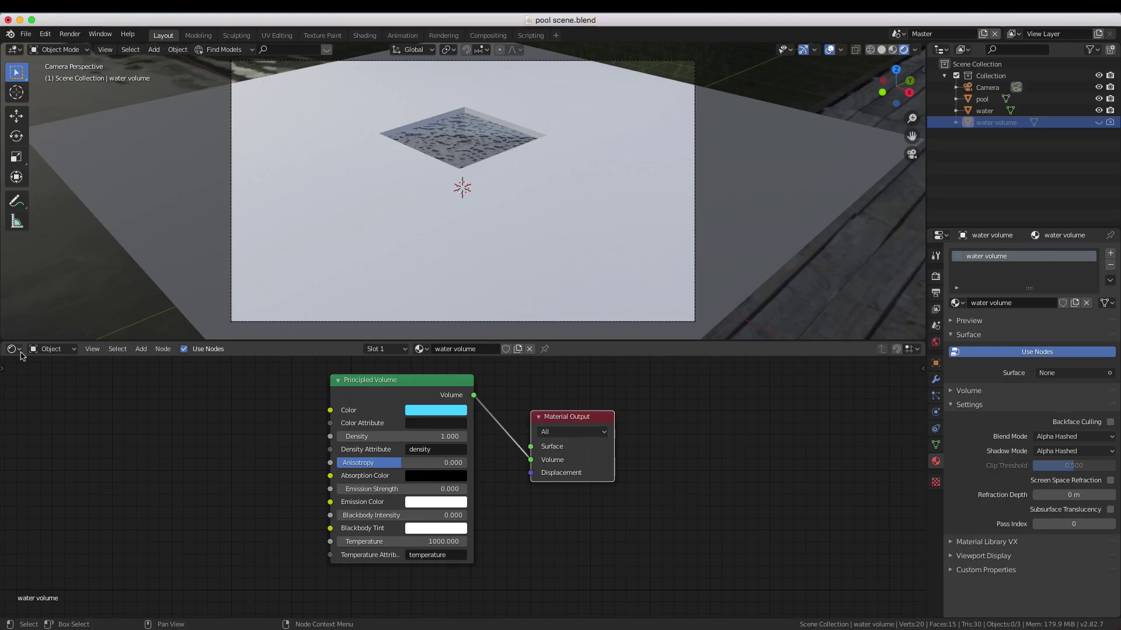
left_click(14, 349)
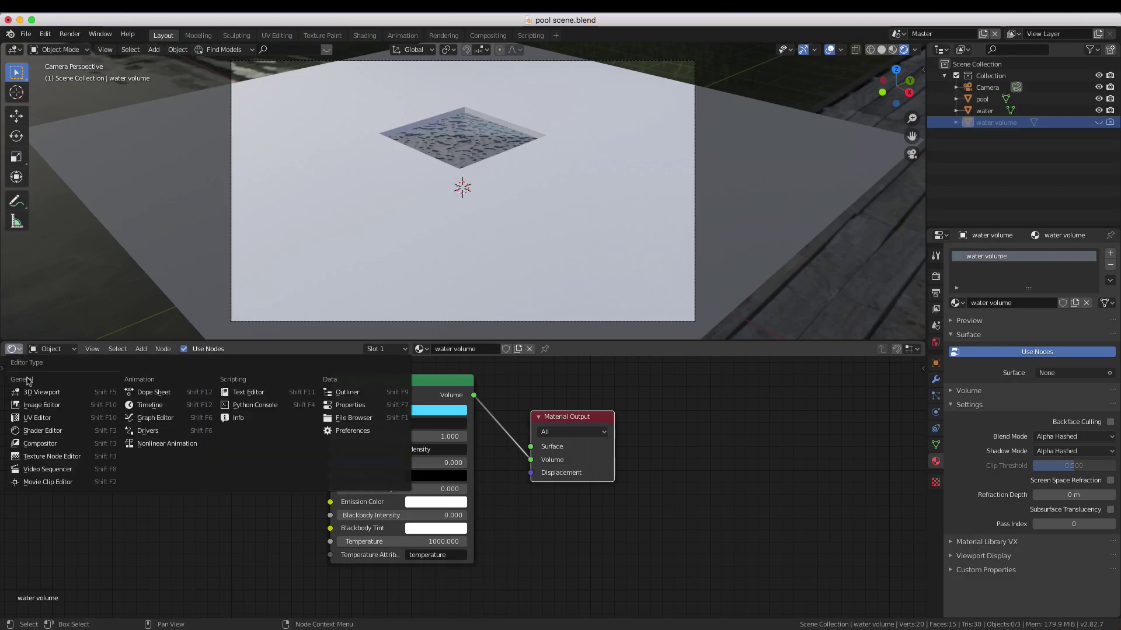
Switch the node editor to the Compositor with Use Nodes enabled, and enlarge the area
left_click(47, 448)
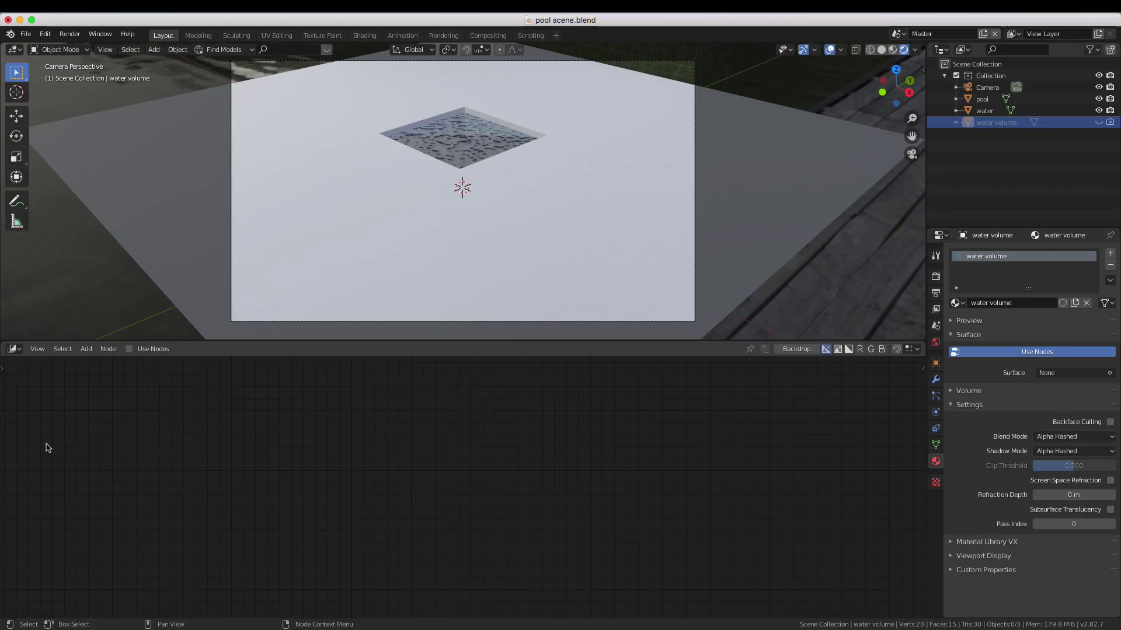
left_click(130, 349)
left_click_drag(180, 342, 180, 132)
scroll(396, 321, "down", 1)
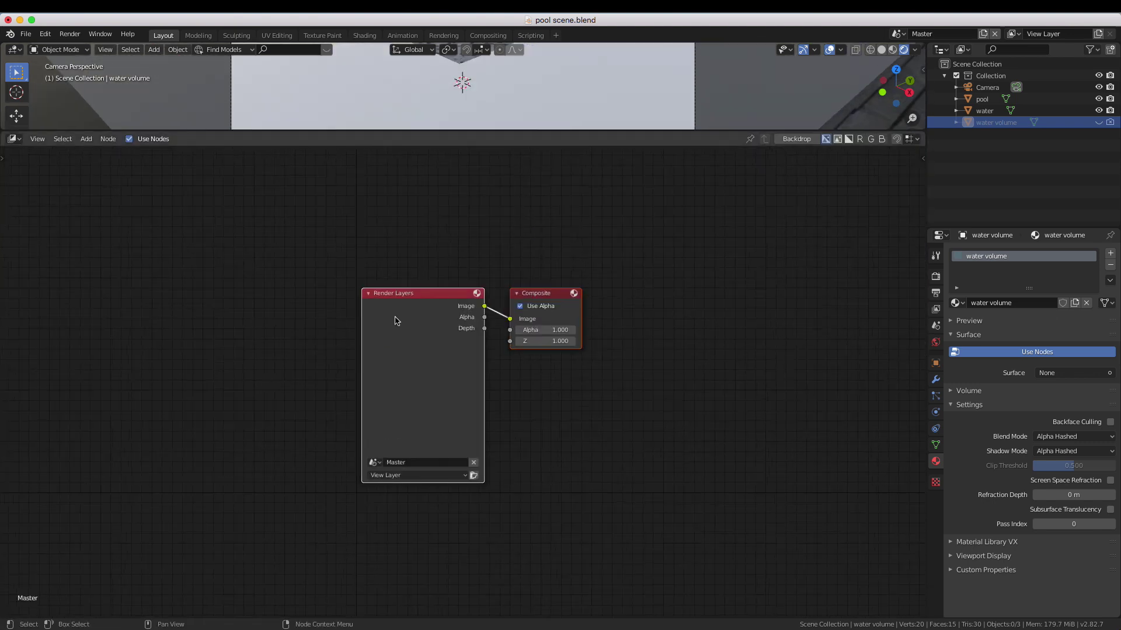
left_click_drag(482, 486, 429, 486)
Duplicate the Render Layers node twice, setting the copies to the Transparent and Mask scenes
key("shift+d")
left_click(385, 172)
key("shift+d")
left_click(387, 477)
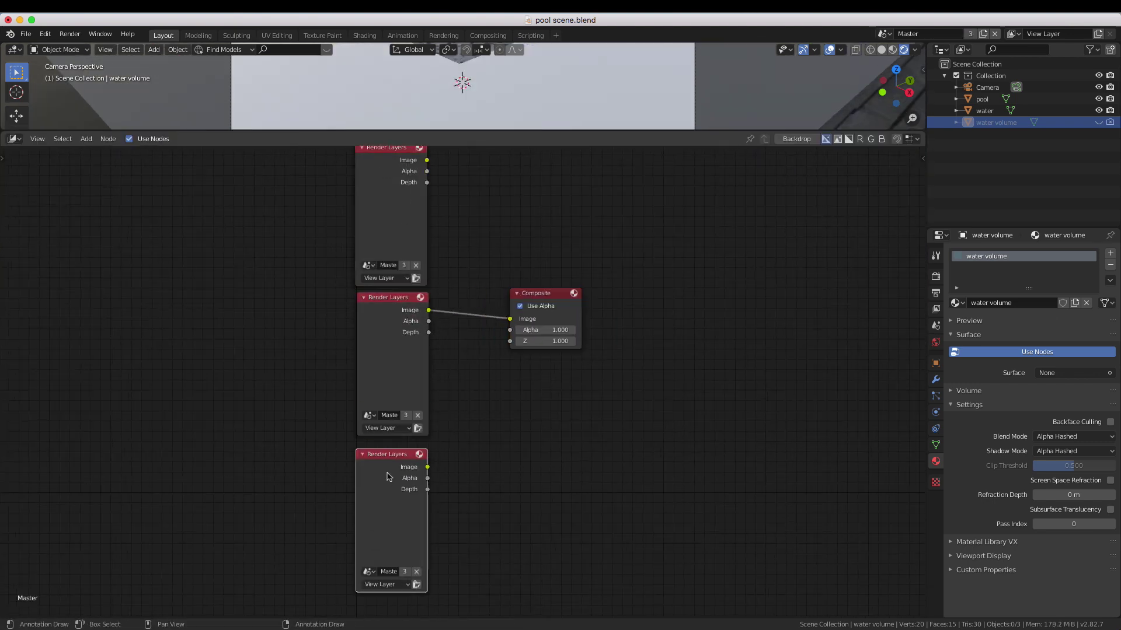
left_click(368, 571)
left_click(397, 477)
left_click(369, 266)
left_click(388, 291)
Insert a Mix node on the Composite link, with Mask feeding Fac and Transparent the second Image
key("shift+a")
left_click(484, 258)
type("mix")
left_click(508, 275)
left_click(513, 295)
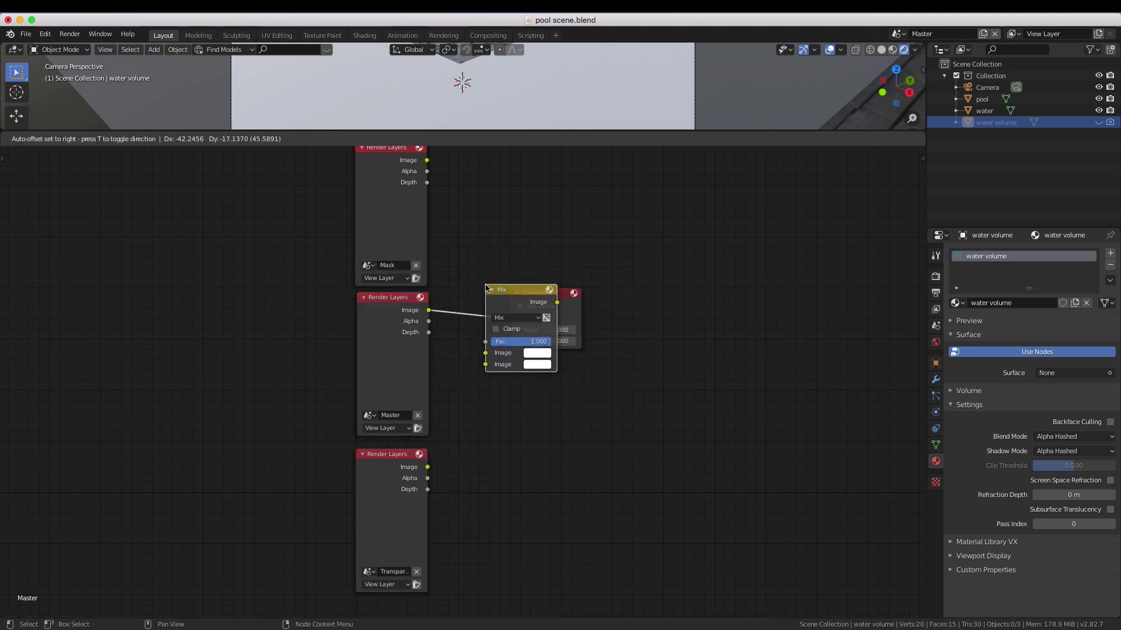
left_click_drag(427, 160, 485, 342)
left_click_drag(428, 468, 486, 366)
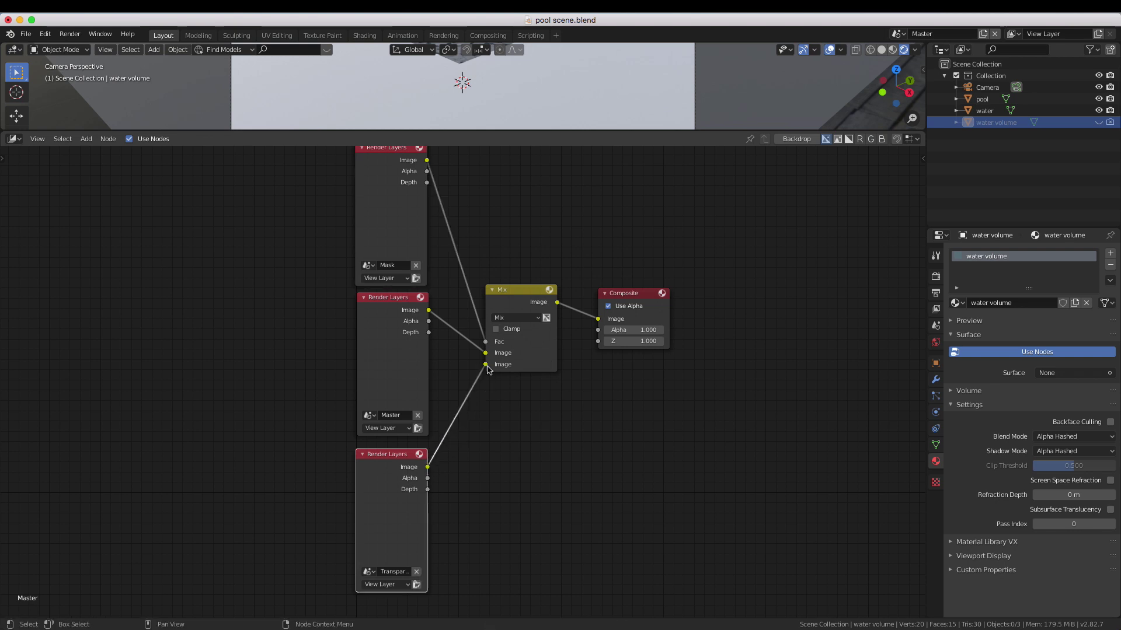